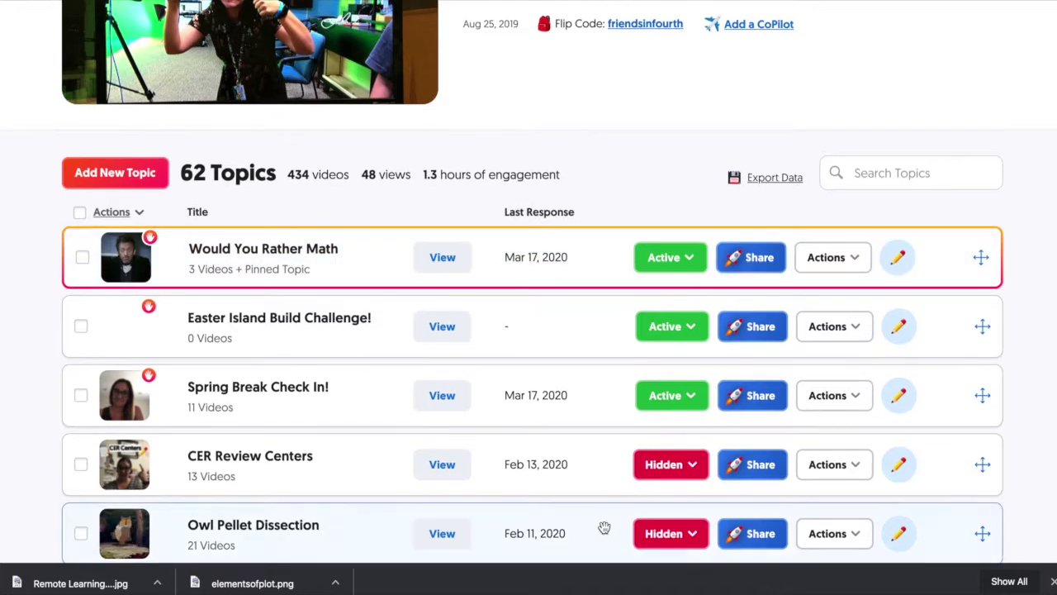
Return to the list of grids and open the class grid's details page
{"action": "scroll", "coordinate": [604, 527], "scroll_direction": "up", "scroll_amount": 2}
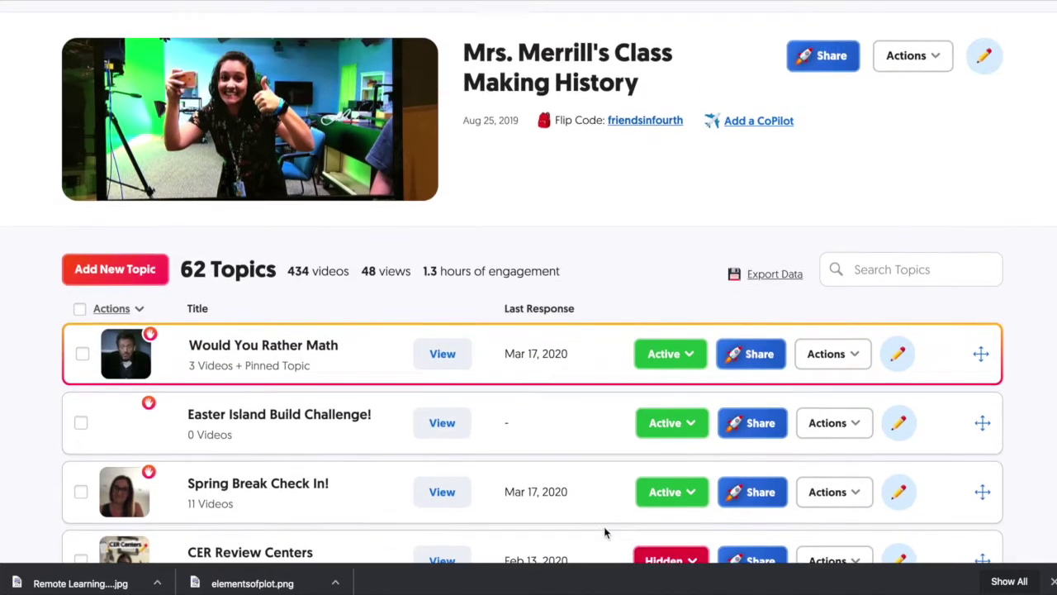
{"action": "scroll", "coordinate": [603, 527], "scroll_direction": "up", "scroll_amount": 1}
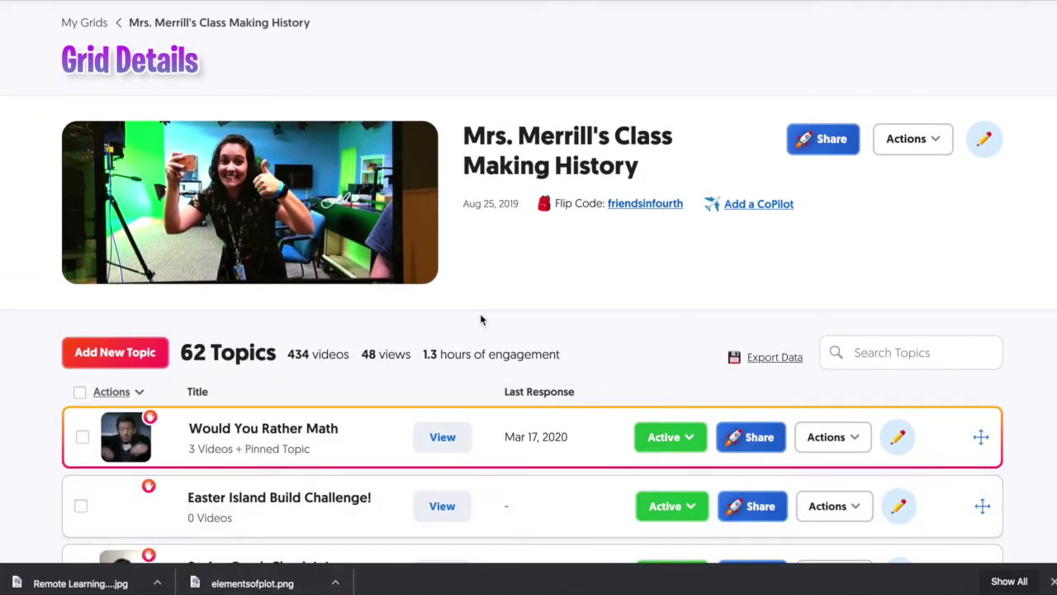
{"action": "scroll", "coordinate": [465, 312], "scroll_direction": "down", "scroll_amount": 2}
{"action": "scroll", "coordinate": [465, 312], "scroll_direction": "up", "scroll_amount": 3}
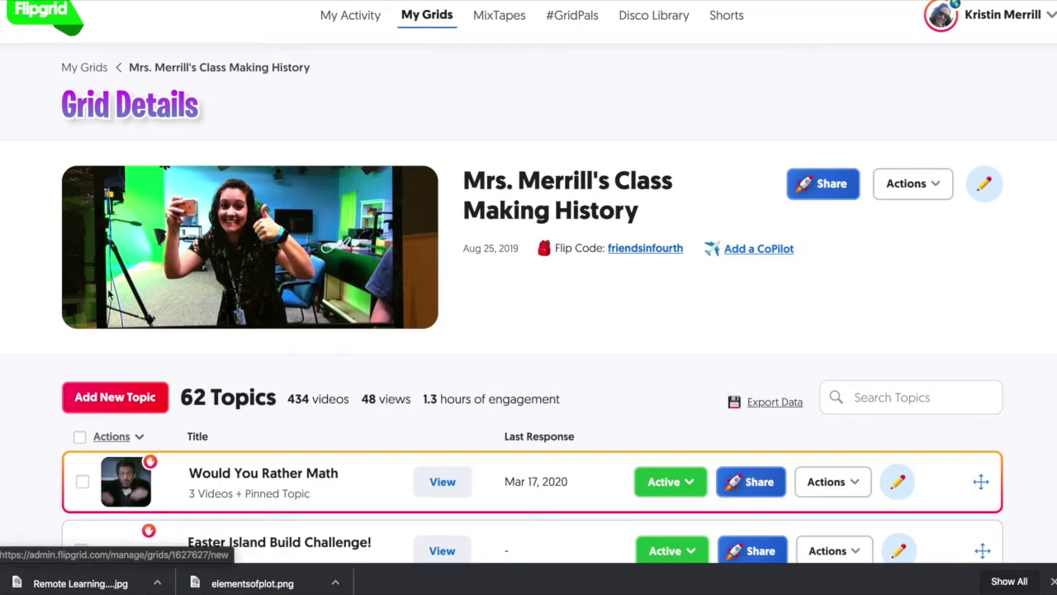
{"action": "left_click", "coordinate": [84, 70]}
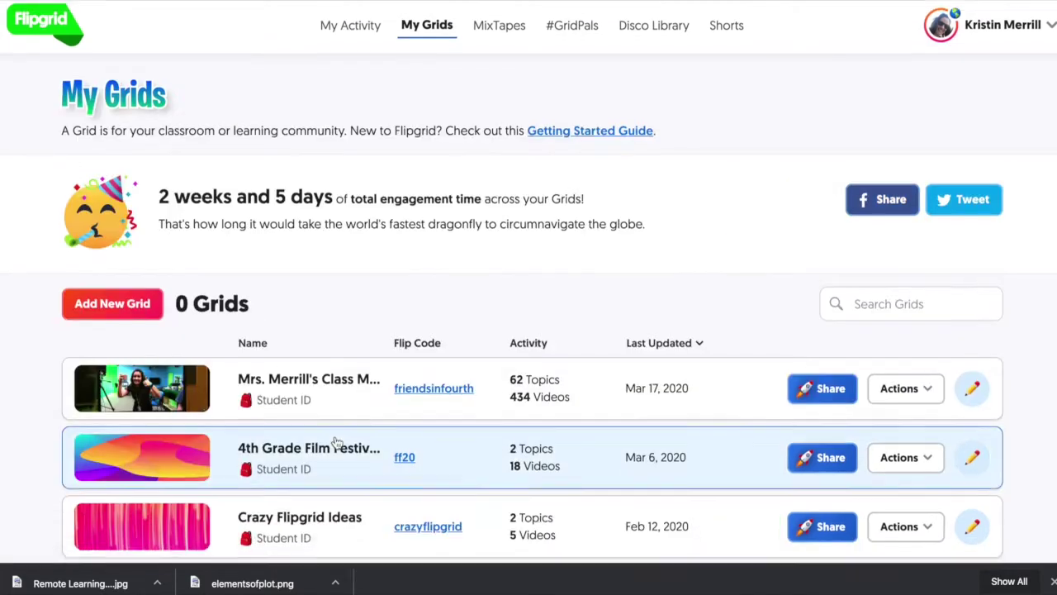
{"action": "scroll", "coordinate": [337, 443], "scroll_direction": "down", "scroll_amount": 5}
{"action": "scroll", "coordinate": [337, 443], "scroll_direction": "up", "scroll_amount": 3}
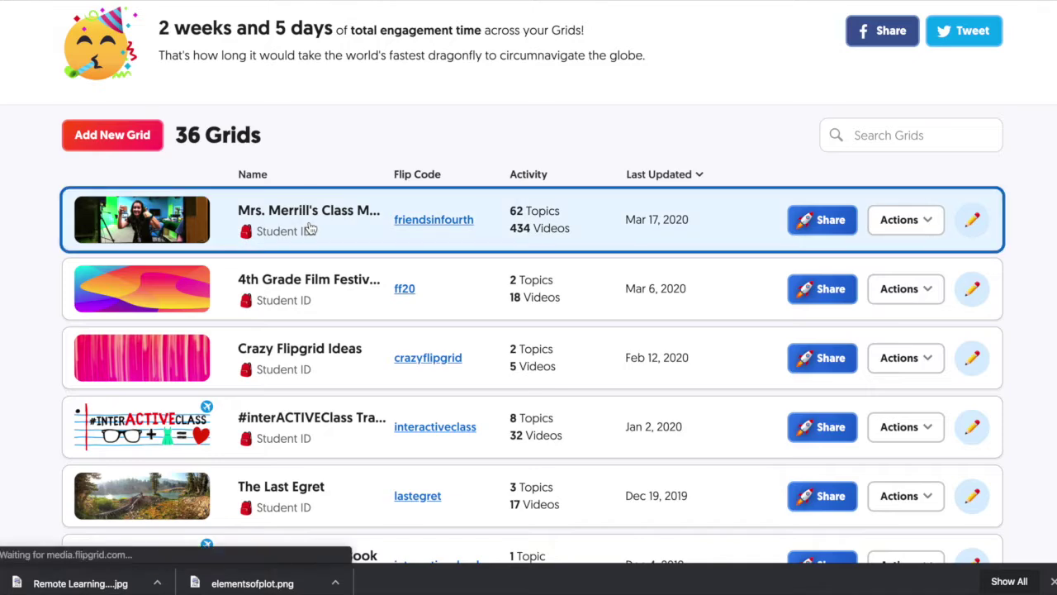
{"action": "left_click", "coordinate": [312, 222]}
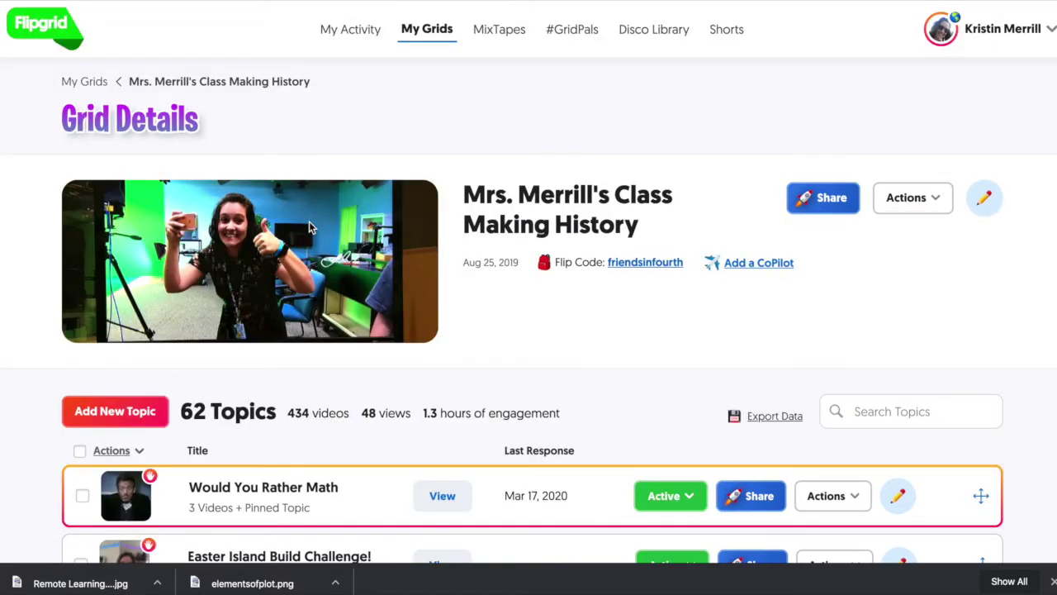
Start a new topic and keep its recording time at 1 minute 30 seconds
{"action": "scroll", "coordinate": [187, 299], "scroll_direction": "down", "scroll_amount": 3}
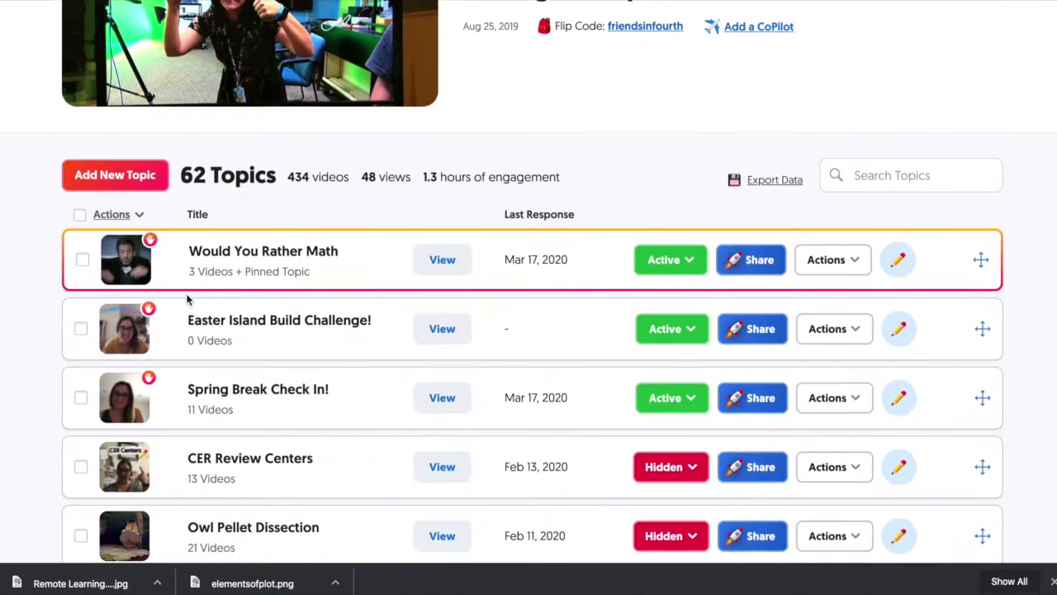
{"action": "scroll", "coordinate": [187, 299], "scroll_direction": "down", "scroll_amount": 2}
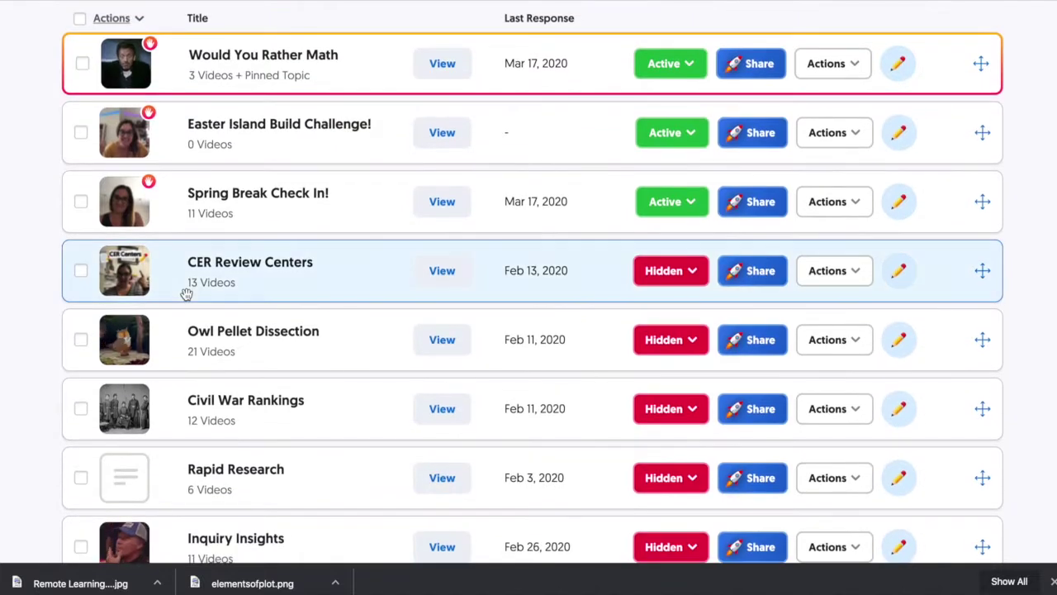
{"action": "scroll", "coordinate": [188, 299], "scroll_direction": "up", "scroll_amount": 3}
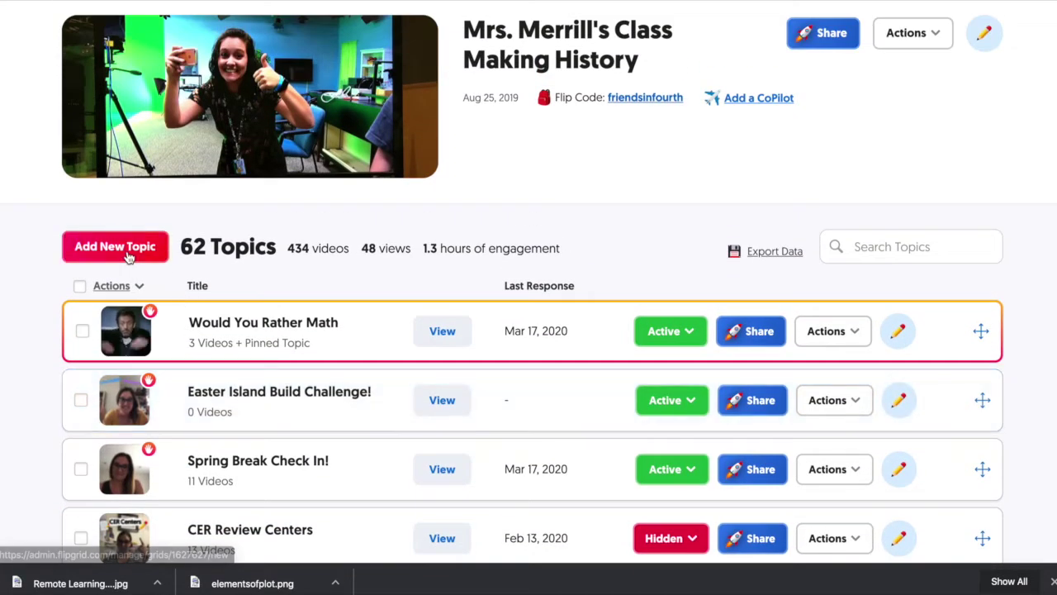
{"action": "scroll", "coordinate": [132, 248], "scroll_direction": "up", "scroll_amount": 1}
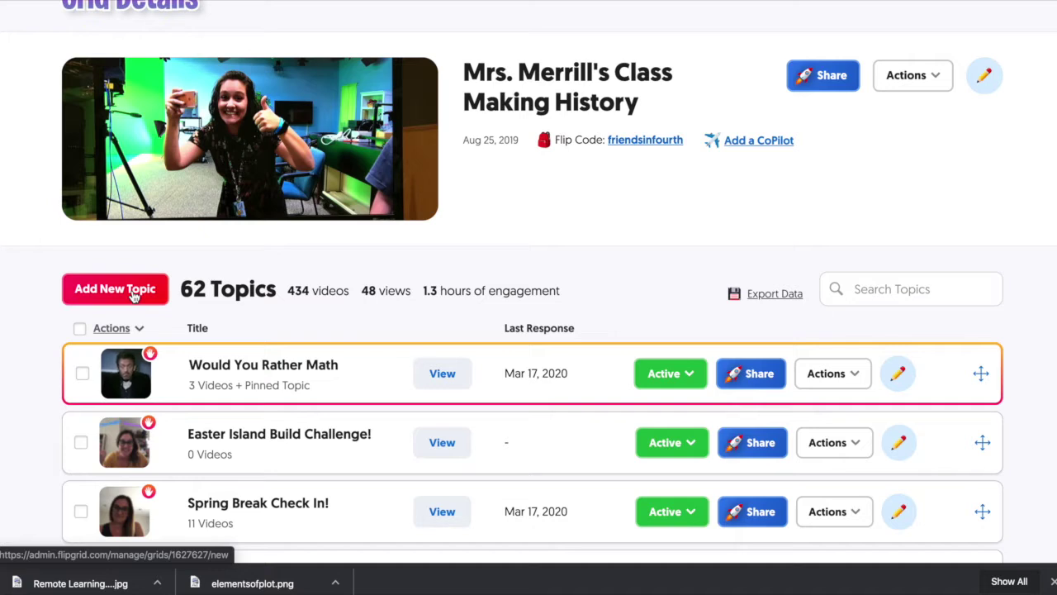
{"action": "left_click", "coordinate": [132, 295]}
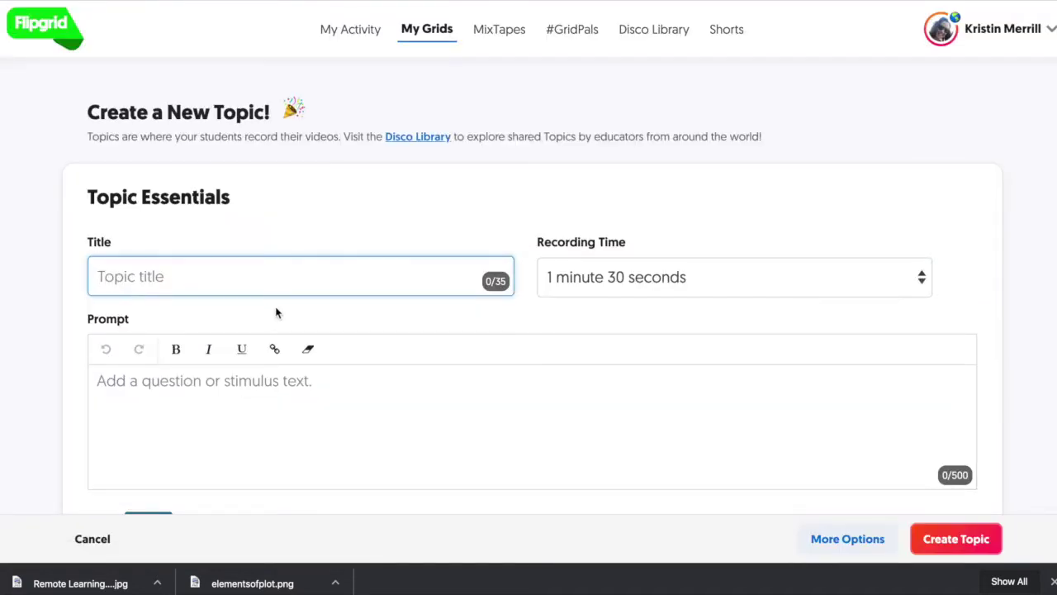
{"action": "left_click", "coordinate": [593, 301]}
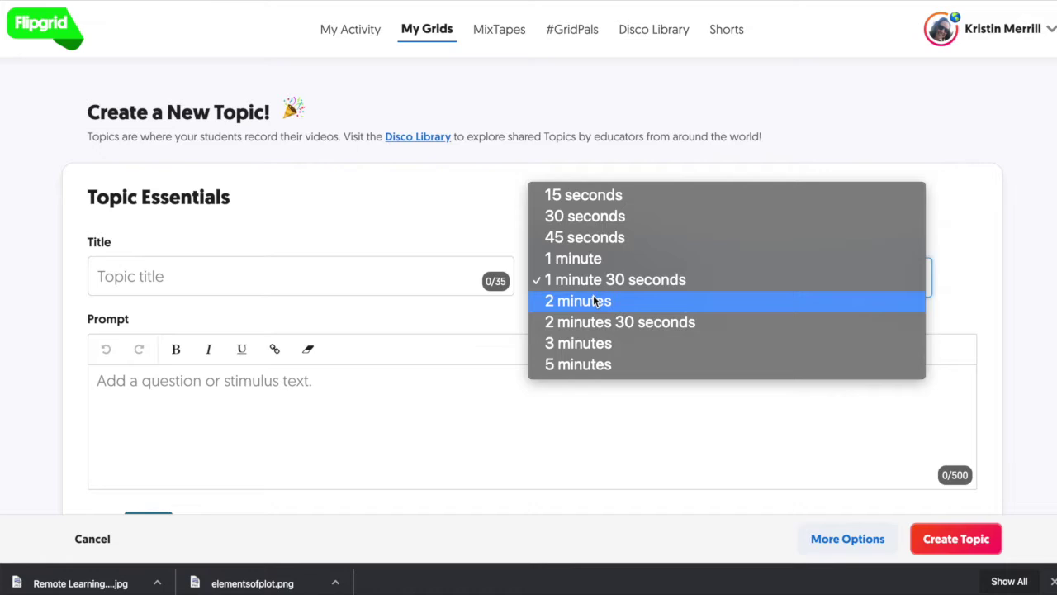
{"action": "left_click", "coordinate": [578, 404]}
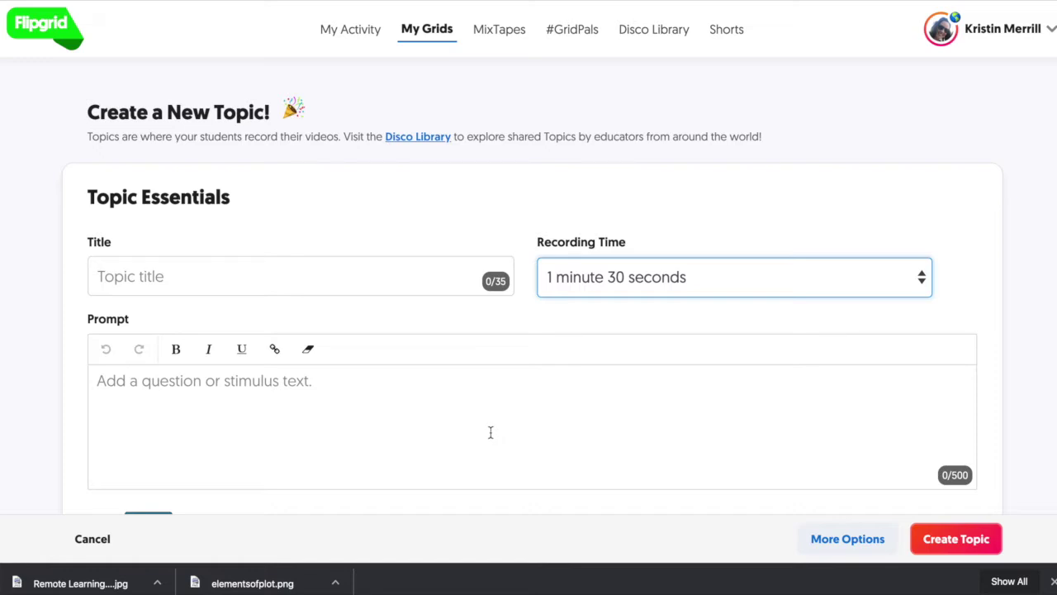
{"action": "scroll", "coordinate": [491, 432], "scroll_direction": "down", "scroll_amount": 4}
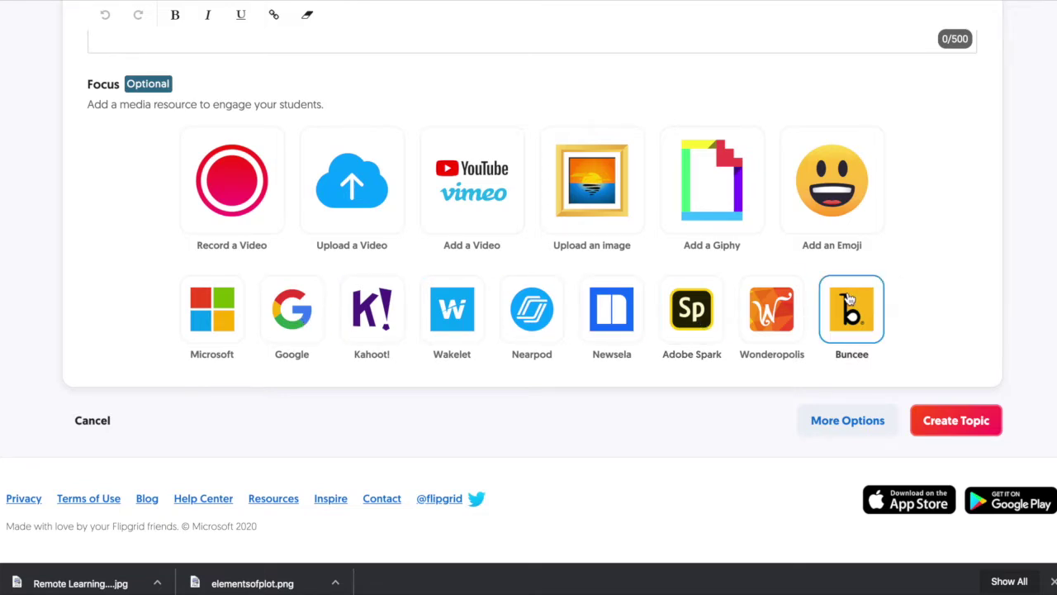
{"action": "scroll", "coordinate": [564, 239], "scroll_direction": "up", "scroll_amount": 6}
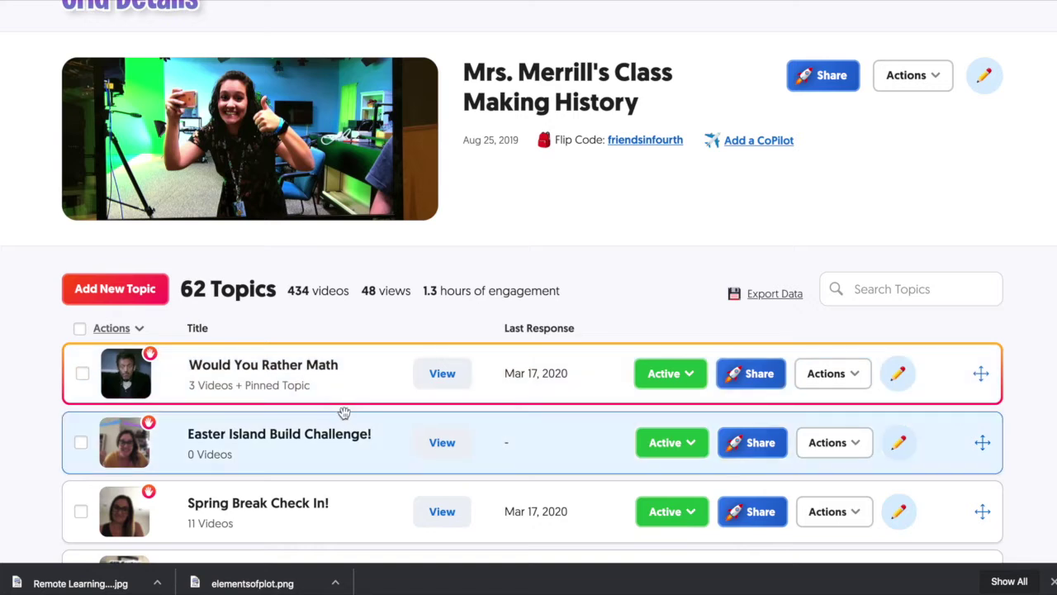
Join the class grid as a student via its join page, entering the student ID
{"action": "right_click", "coordinate": [347, 418]}
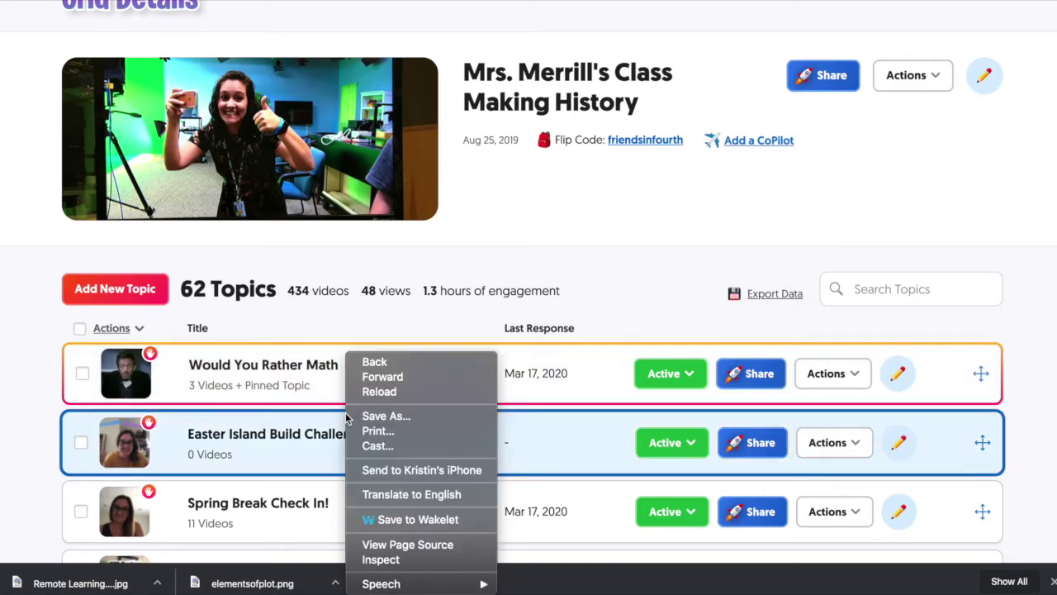
{"action": "left_click", "coordinate": [343, 299]}
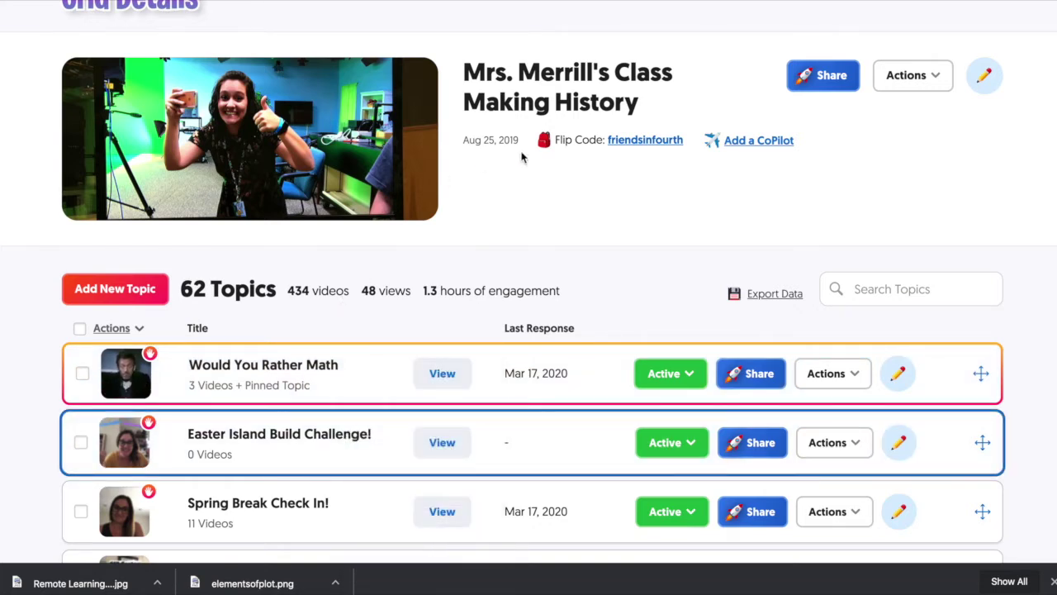
{"action": "left_click", "coordinate": [650, 141]}
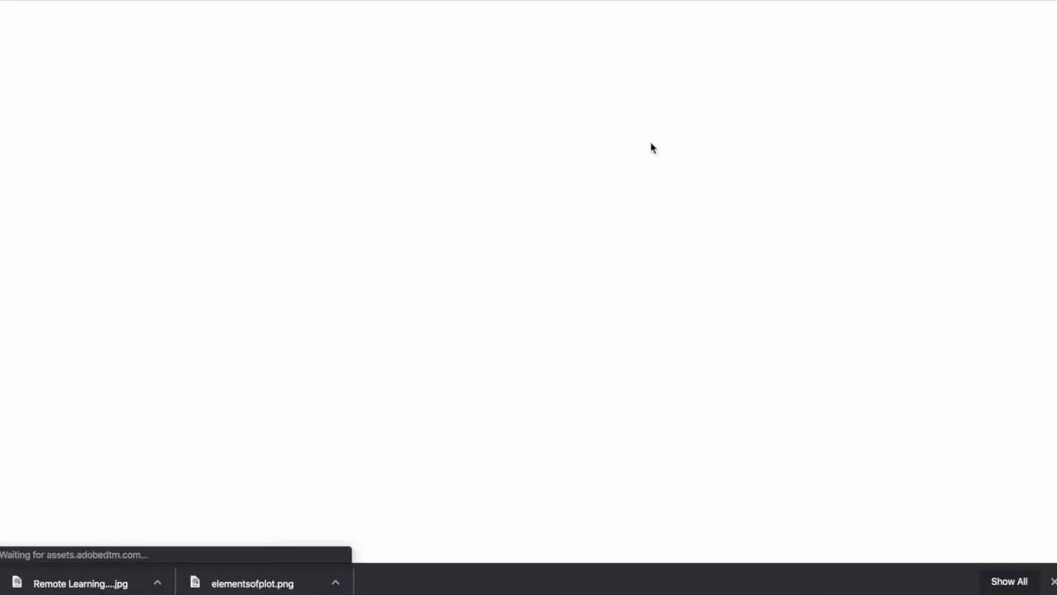
{"action": "type", "text": "1"}
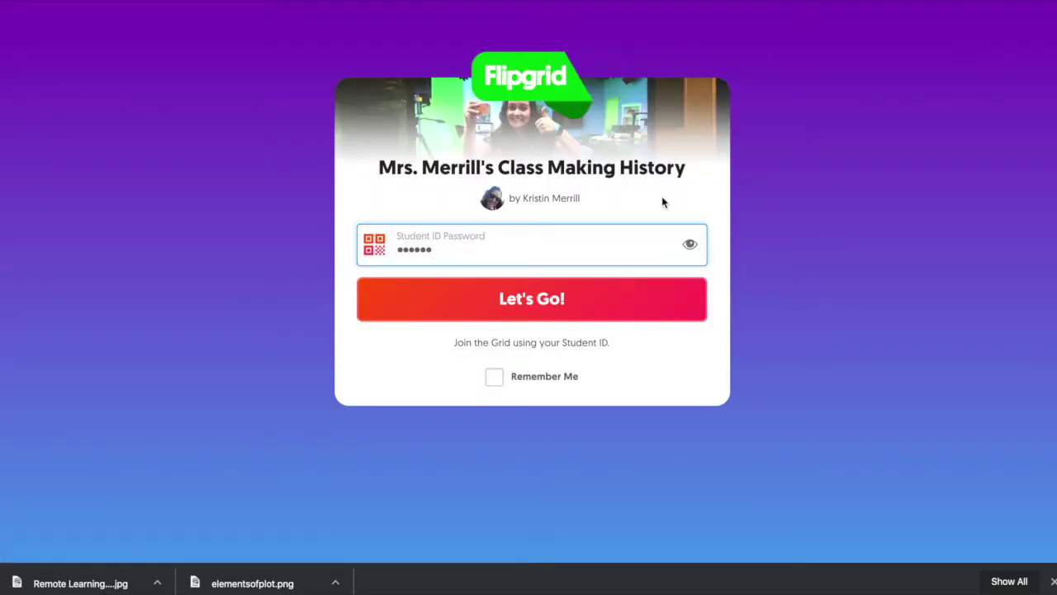
{"action": "left_click", "coordinate": [590, 288]}
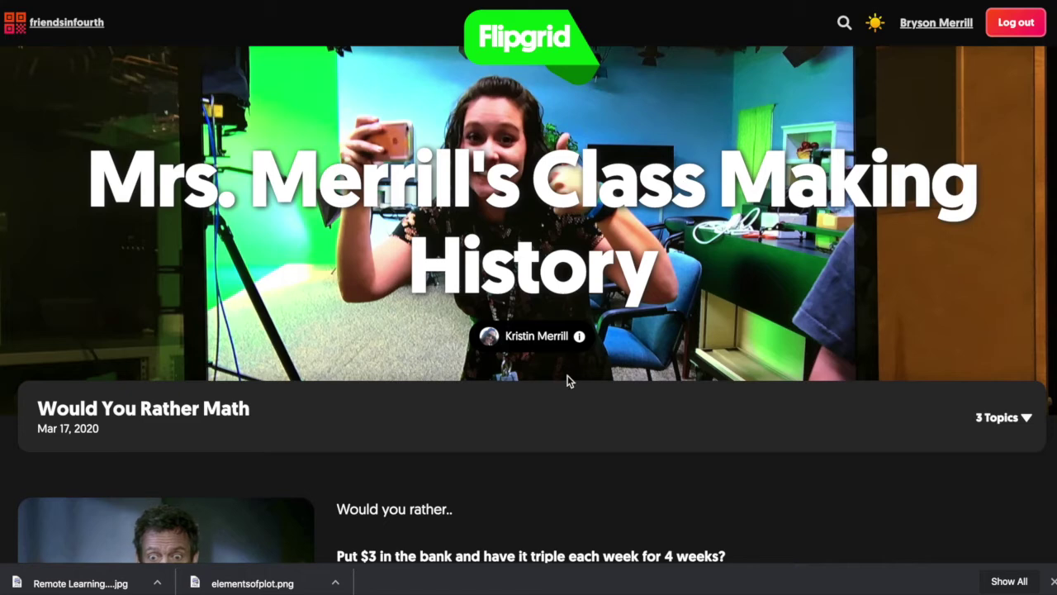
Glance at the grid's other topics, then read the Would You Rather Math question in Immersive Reader
{"action": "scroll", "coordinate": [561, 394], "scroll_direction": "down", "scroll_amount": 3}
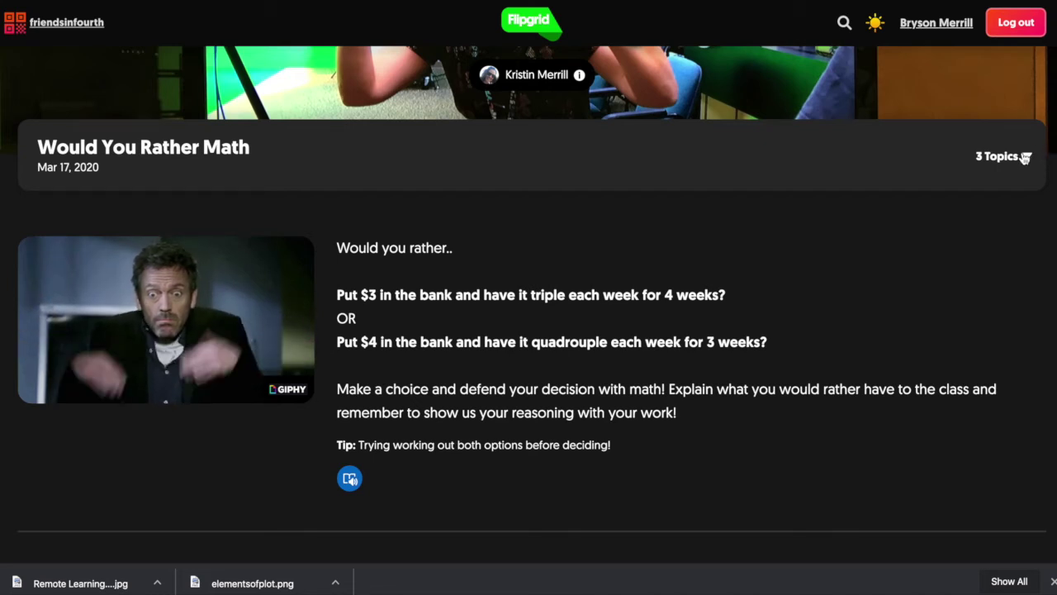
{"action": "left_click", "coordinate": [1023, 157]}
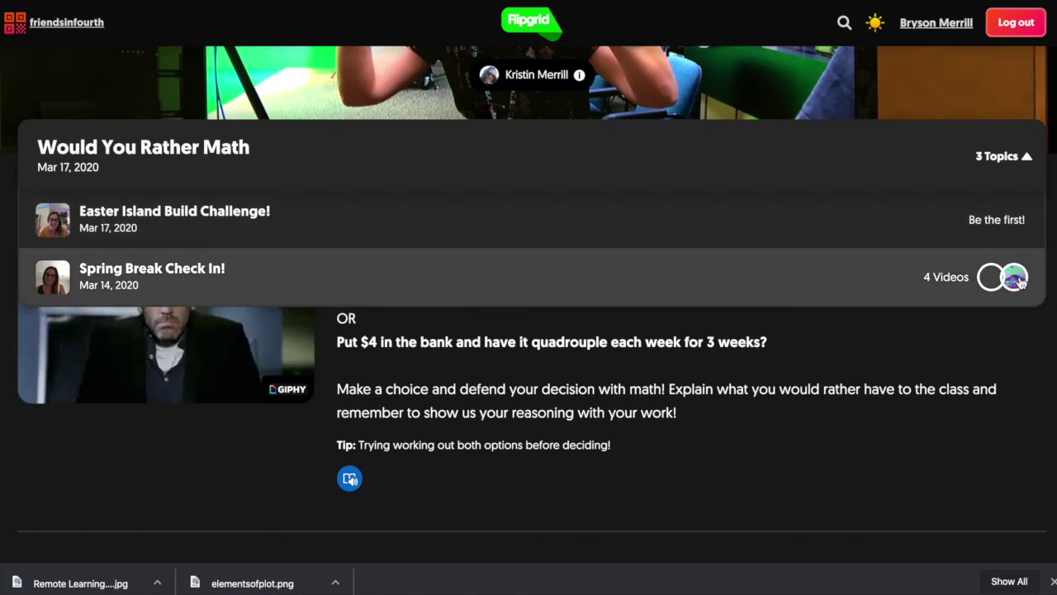
{"action": "left_click", "coordinate": [861, 421]}
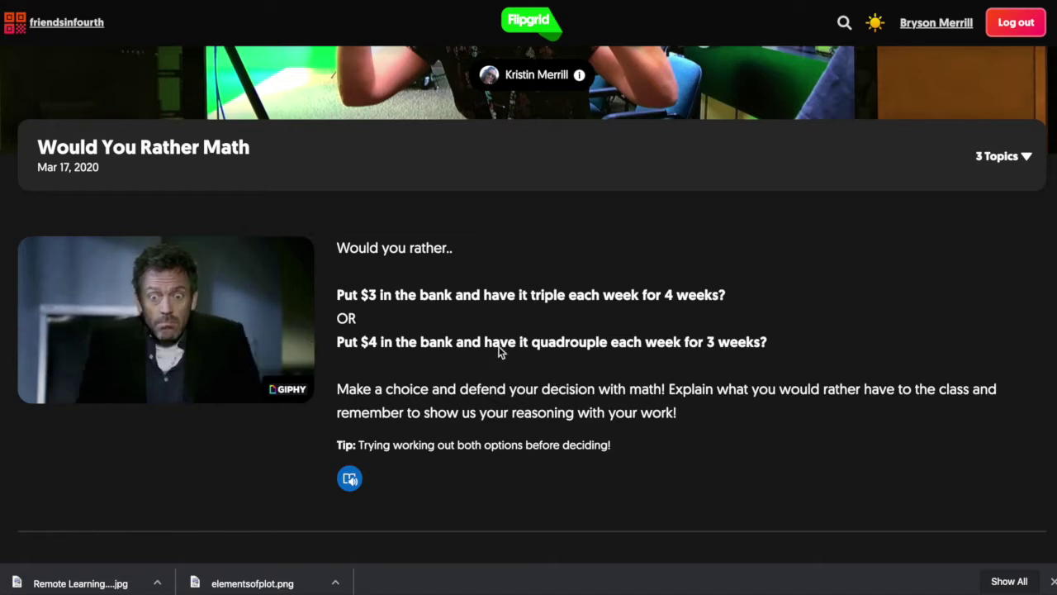
{"action": "scroll", "coordinate": [455, 401], "scroll_direction": "down", "scroll_amount": 1}
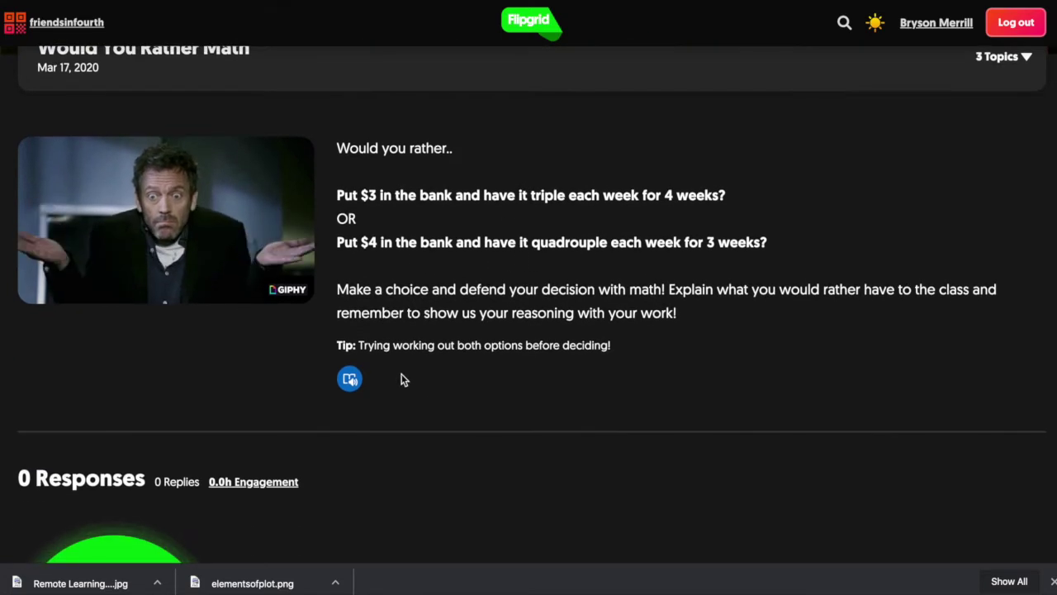
{"action": "left_click", "coordinate": [350, 379]}
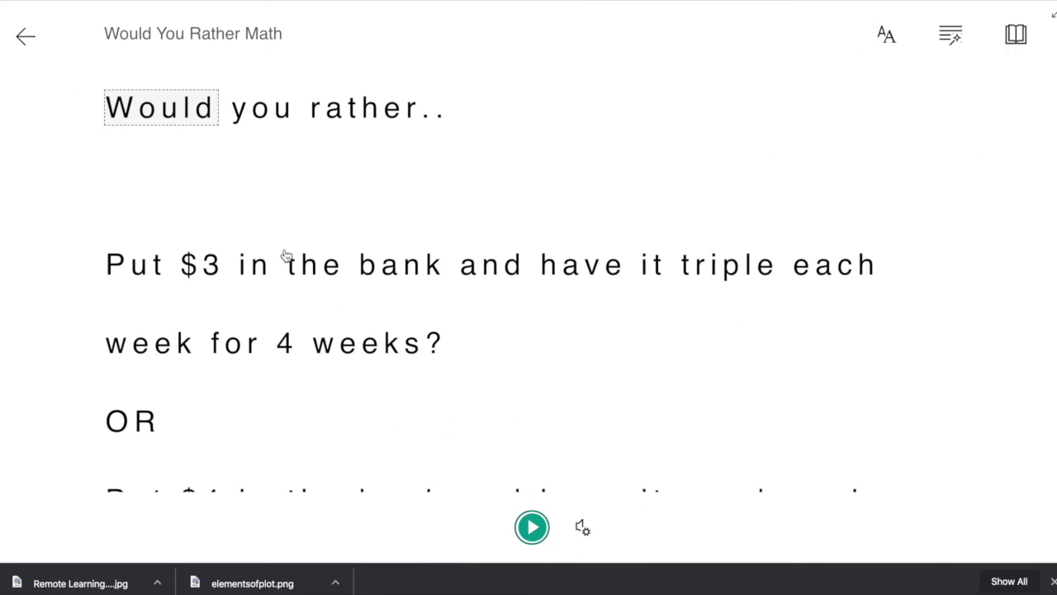
Exit Immersive Reader to the Would You Rather Math topic page and scroll to Responses
{"action": "left_click", "coordinate": [25, 35]}
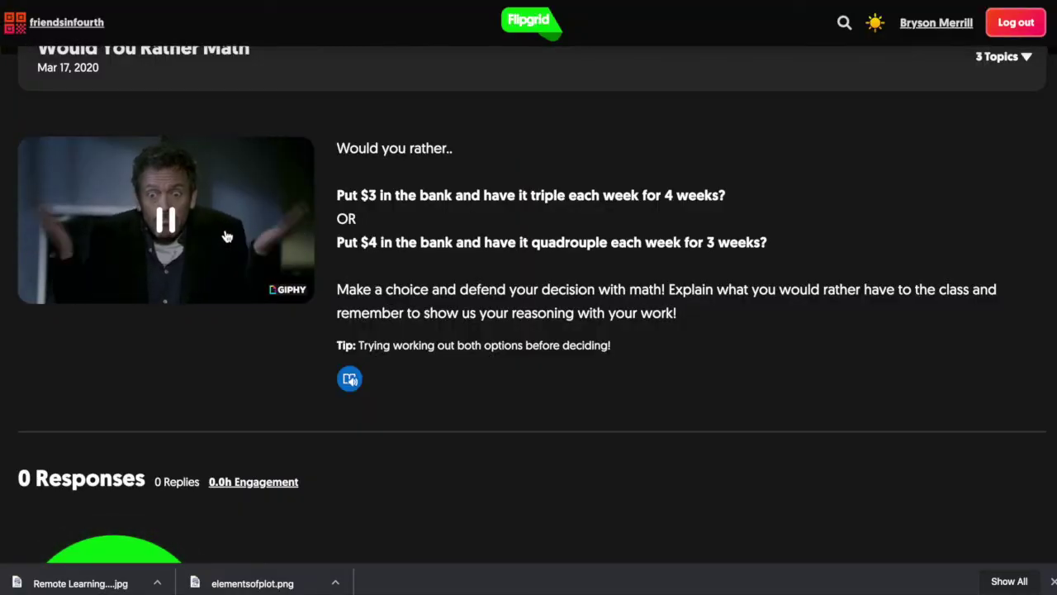
{"action": "scroll", "coordinate": [168, 239], "scroll_direction": "down", "scroll_amount": 3}
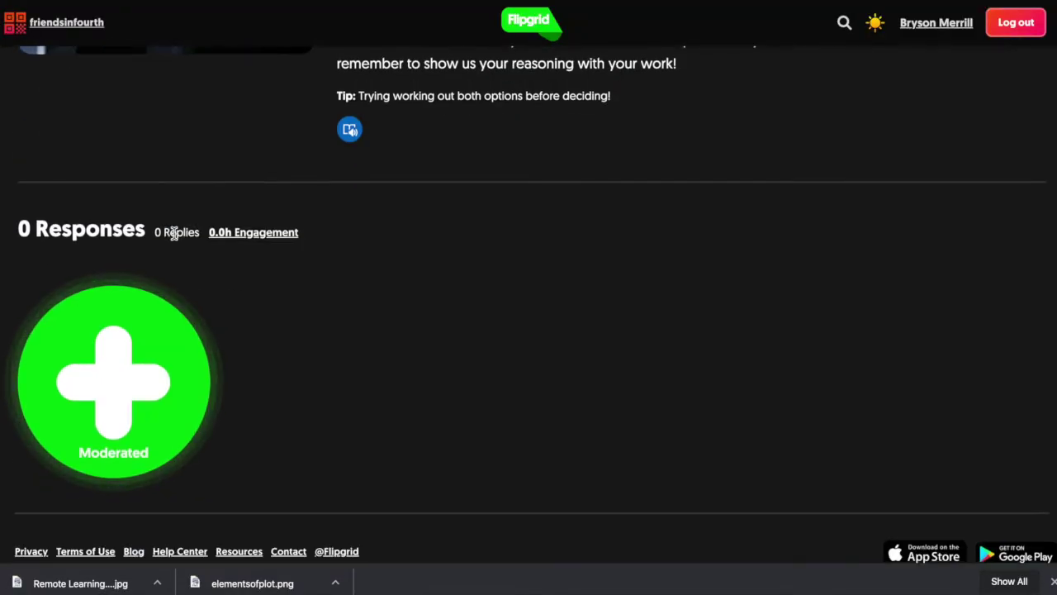
{"action": "scroll", "coordinate": [386, 281], "scroll_direction": "up", "scroll_amount": 2}
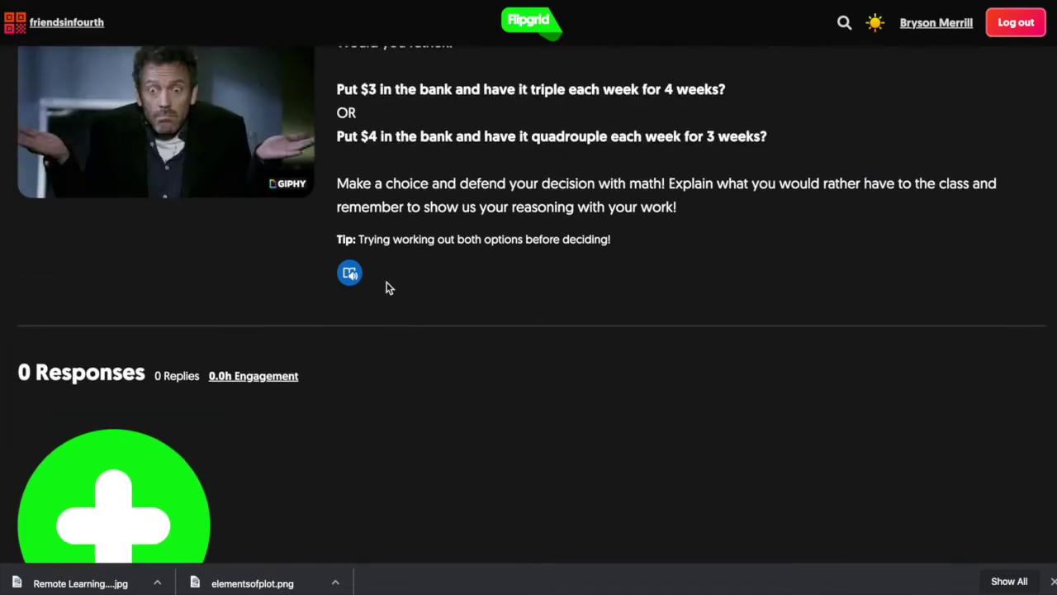
{"action": "scroll", "coordinate": [386, 281], "scroll_direction": "down", "scroll_amount": 2}
Start a new response and apply the pixelated alien camera filter
{"action": "left_click", "coordinate": [100, 337]}
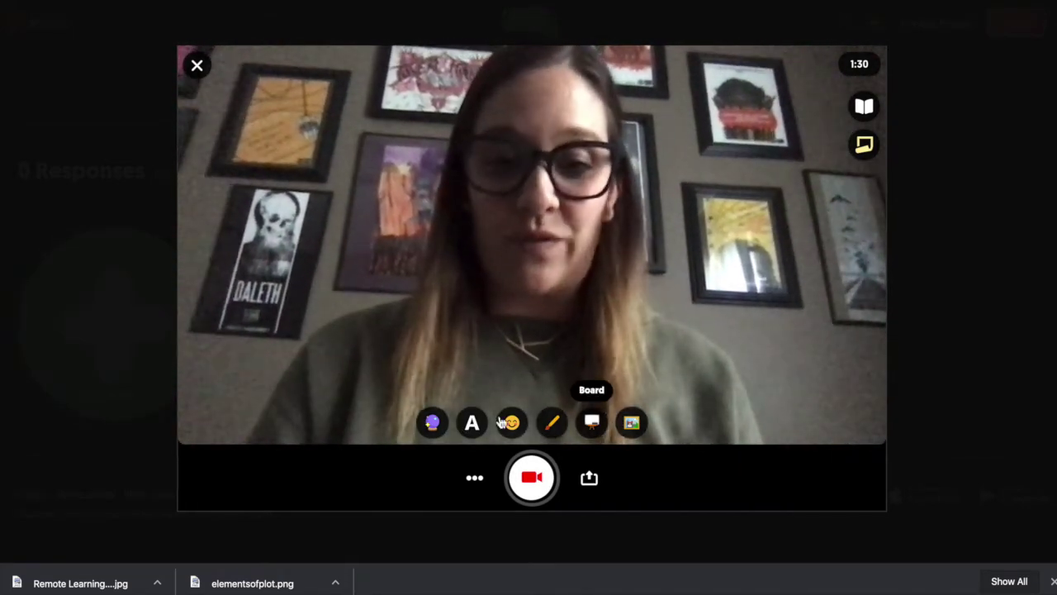
{"action": "left_click", "coordinate": [434, 422]}
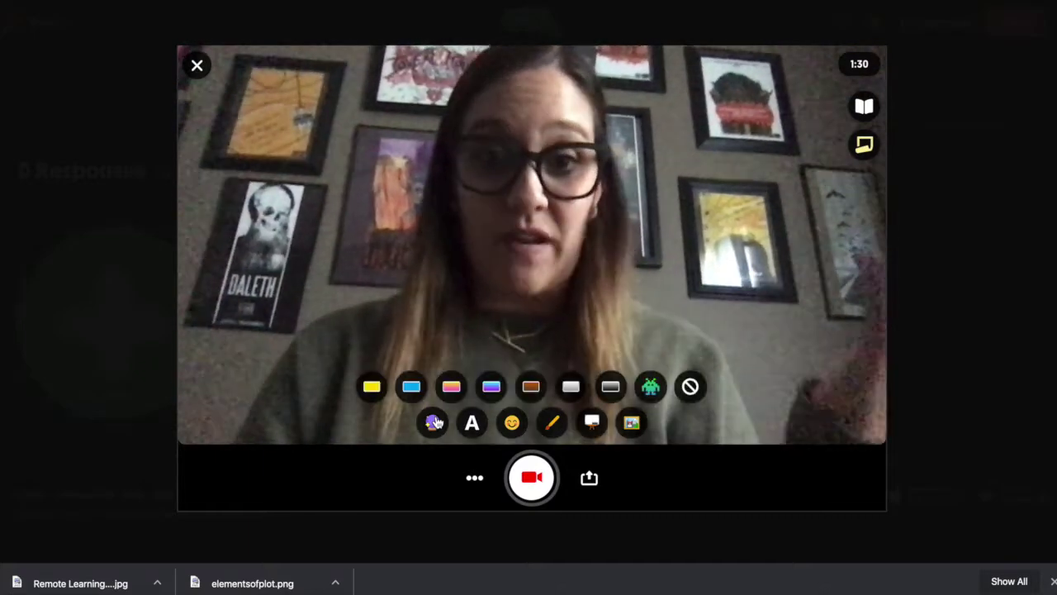
{"action": "left_click", "coordinate": [649, 386]}
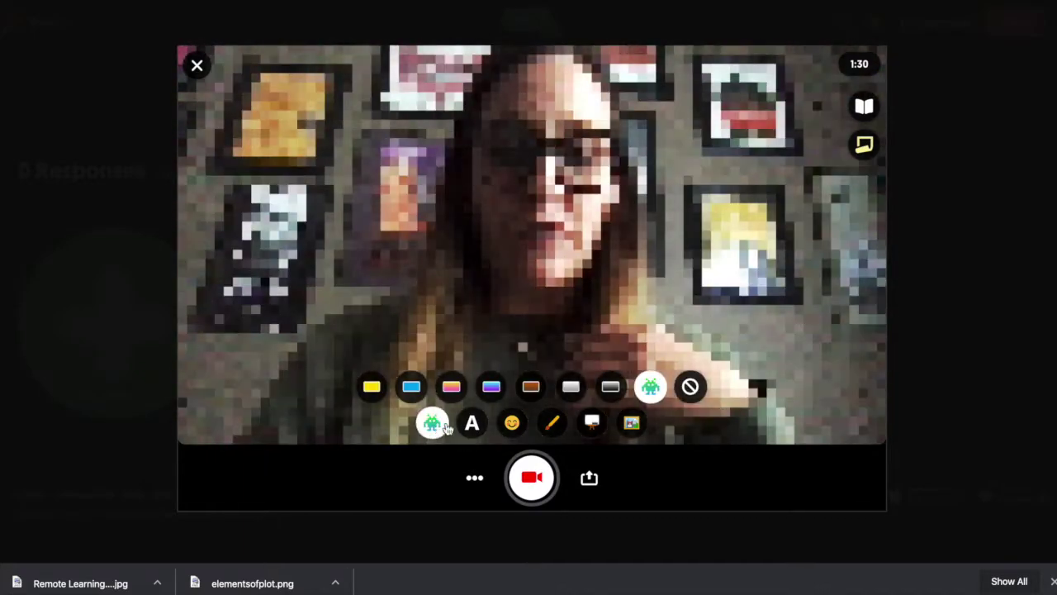
Add a red 'text' caption and place a heart-eyes emoji sticker on the video
{"action": "left_click", "coordinate": [471, 423]}
{"action": "left_click", "coordinate": [431, 385]}
{"action": "type", "text": "test"}
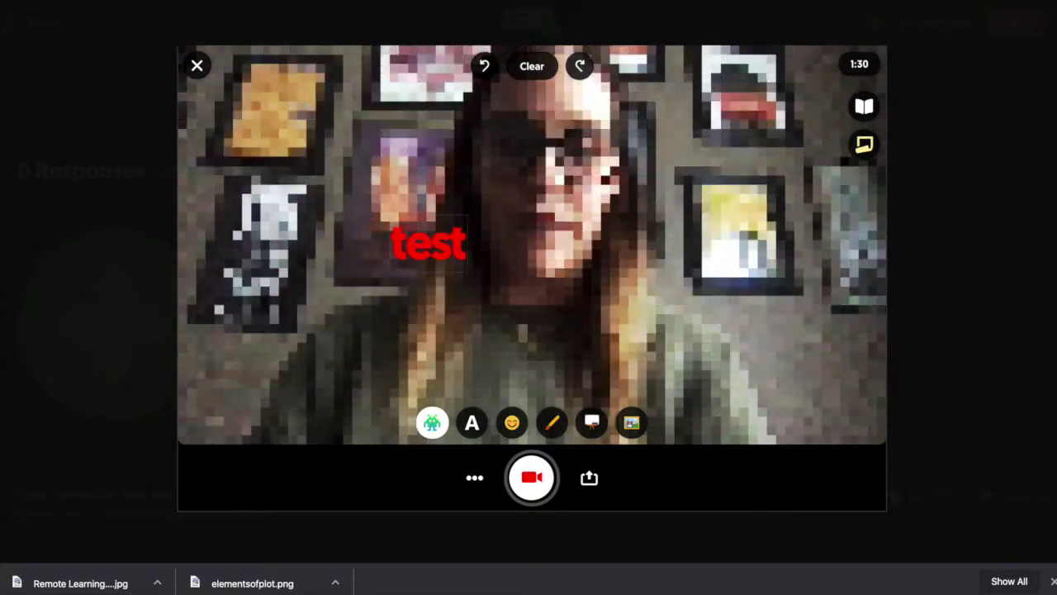
{"action": "key", "text": "BackSpace"}
{"action": "key", "text": "BackSpace"}
{"action": "type", "text": "xt"}
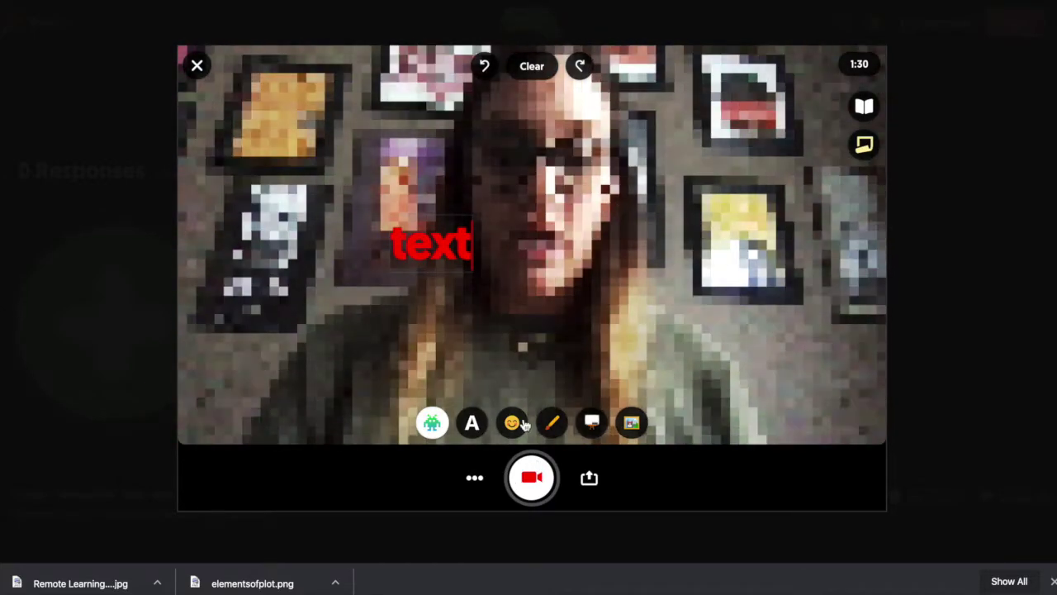
{"action": "left_click", "coordinate": [515, 423]}
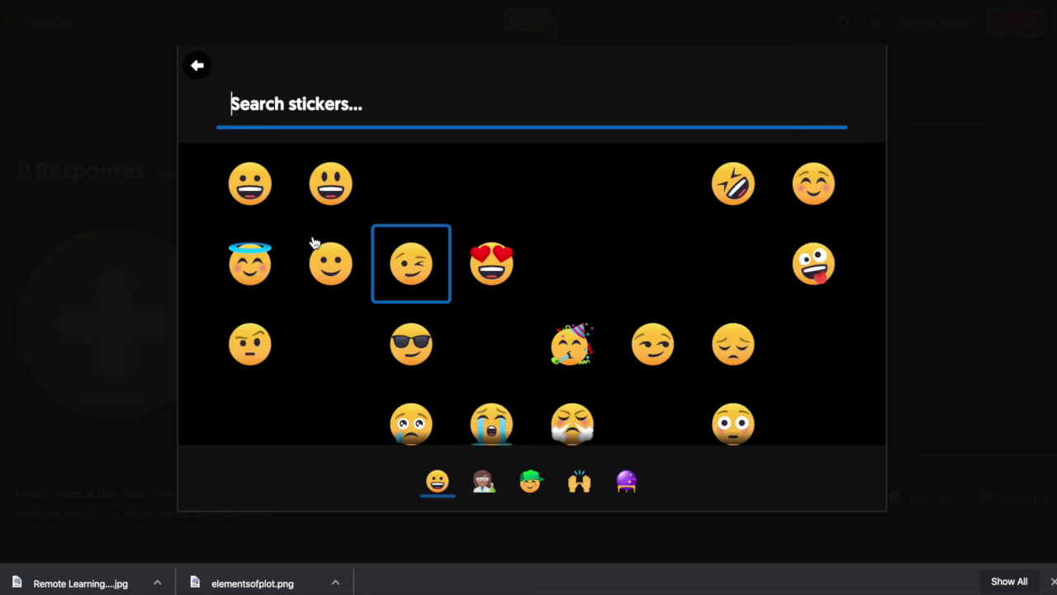
{"action": "left_click", "coordinate": [485, 262]}
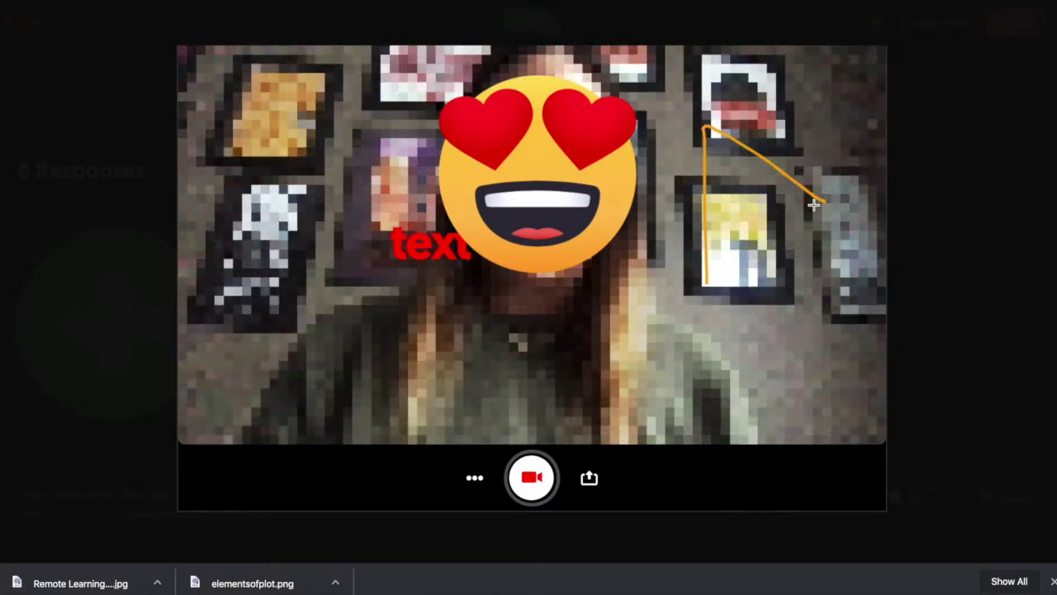
Switch the recording background to Blackboard and clear all text, stickers and drawings
{"action": "mouse_move", "coordinate": [559, 453]}
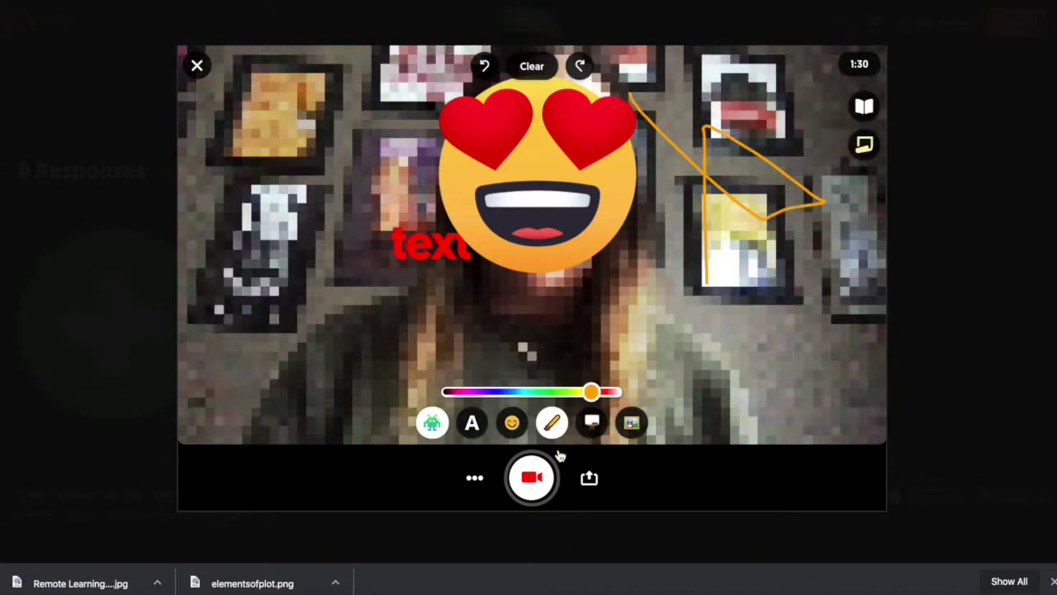
{"action": "left_click", "coordinate": [592, 423]}
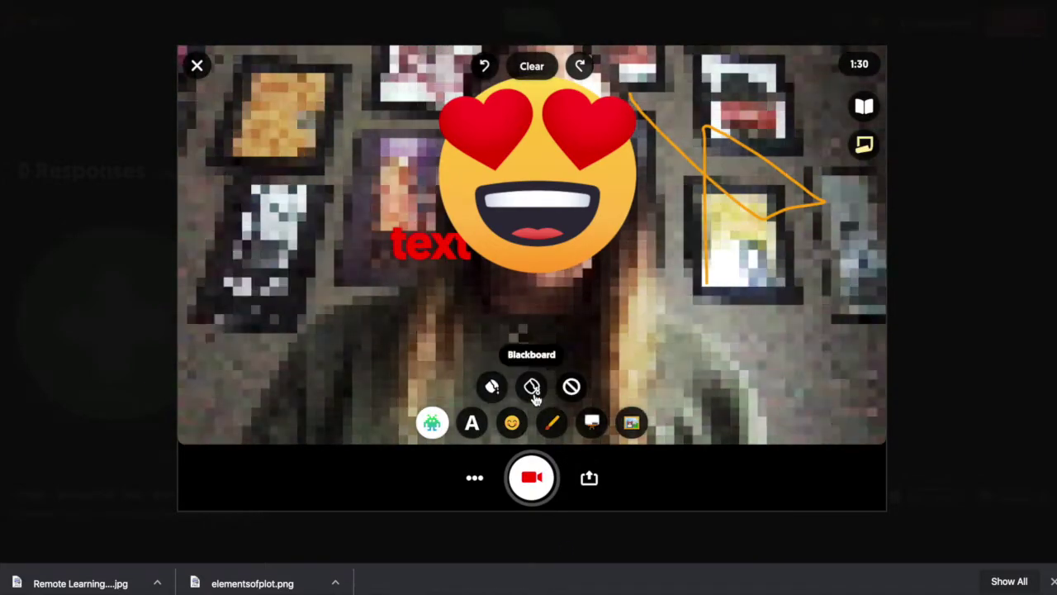
{"action": "left_click", "coordinate": [532, 387]}
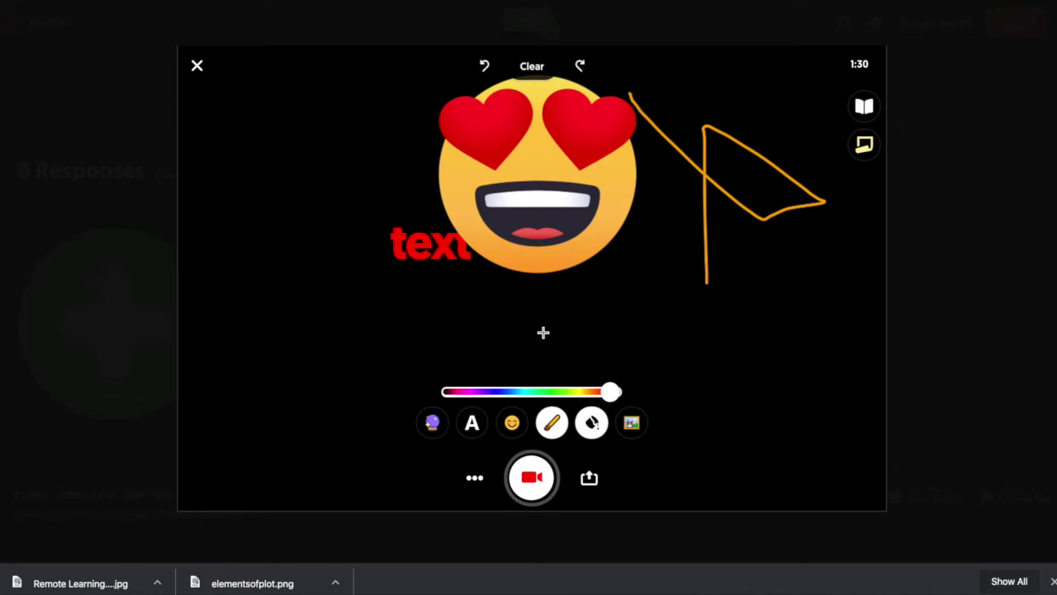
{"action": "left_click", "coordinate": [531, 75]}
Draw a test squiggle on the blackboard, erase it, and close the recorder
{"action": "mouse_move", "coordinate": [391, 173]}
{"action": "left_mouse_down"}
{"action": "mouse_move", "coordinate": [479, 232]}
{"action": "mouse_move", "coordinate": [595, 201]}
{"action": "left_mouse_up"}
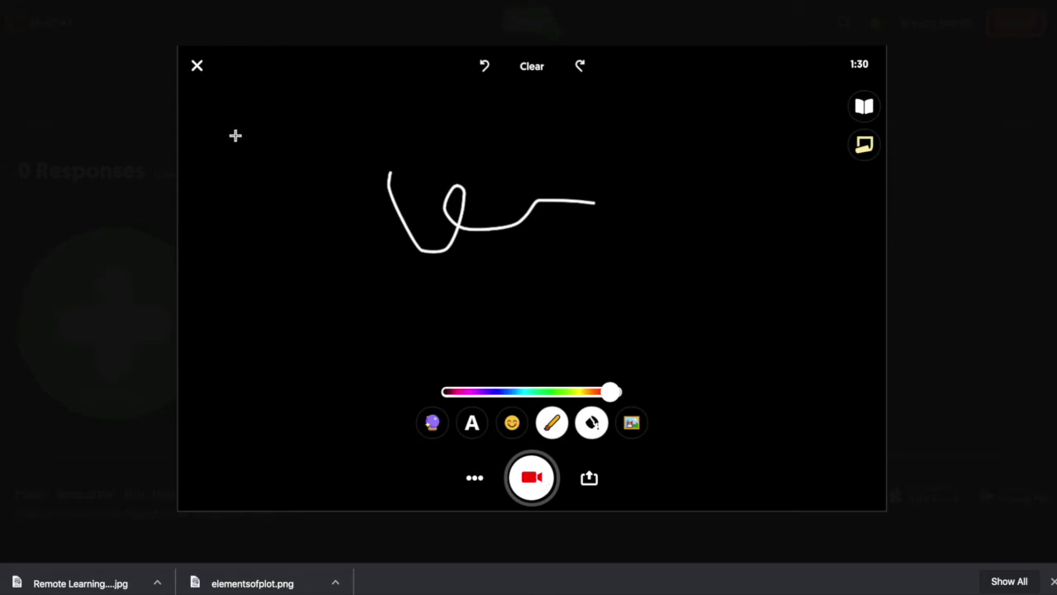
{"action": "left_click", "coordinate": [529, 69]}
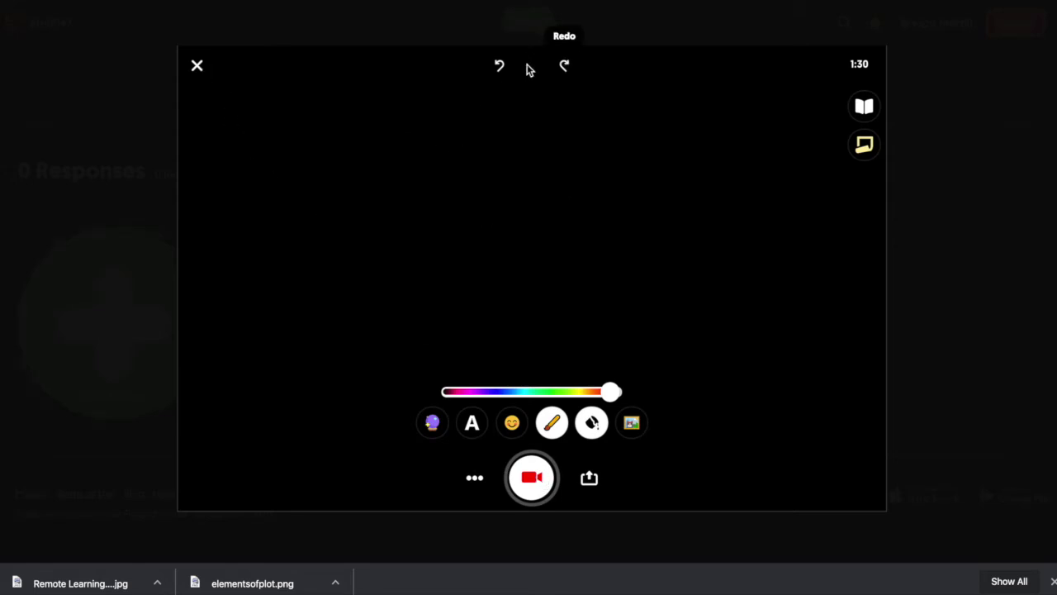
{"action": "left_click", "coordinate": [198, 65]}
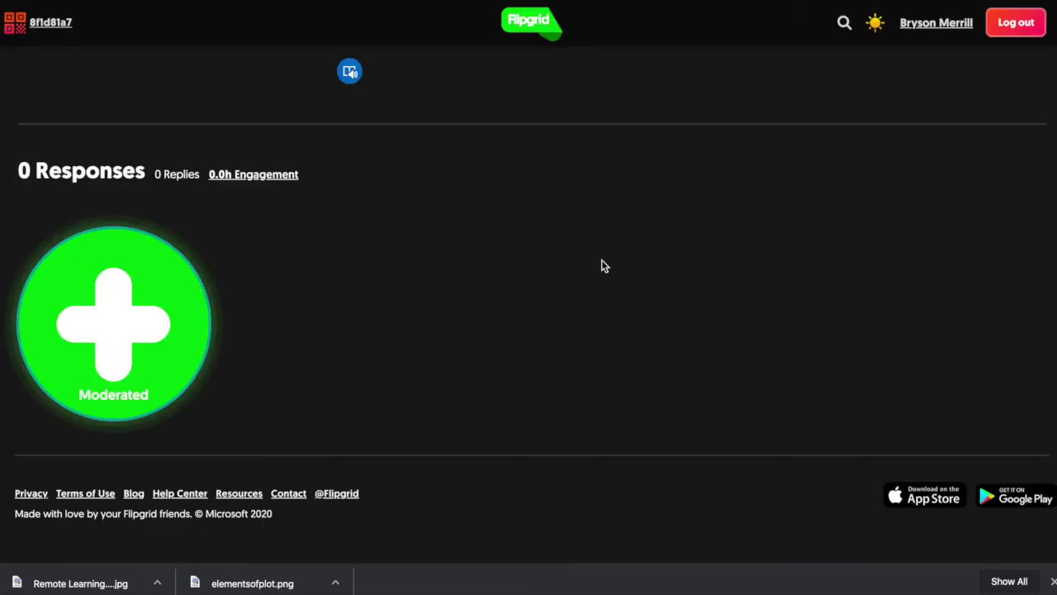
Open Spring Break Check In! from the topics list, review its two responses, then close the student tab
{"action": "scroll", "coordinate": [601, 259], "scroll_direction": "up", "scroll_amount": 1}
{"action": "scroll", "coordinate": [601, 259], "scroll_direction": "up", "scroll_amount": 10}
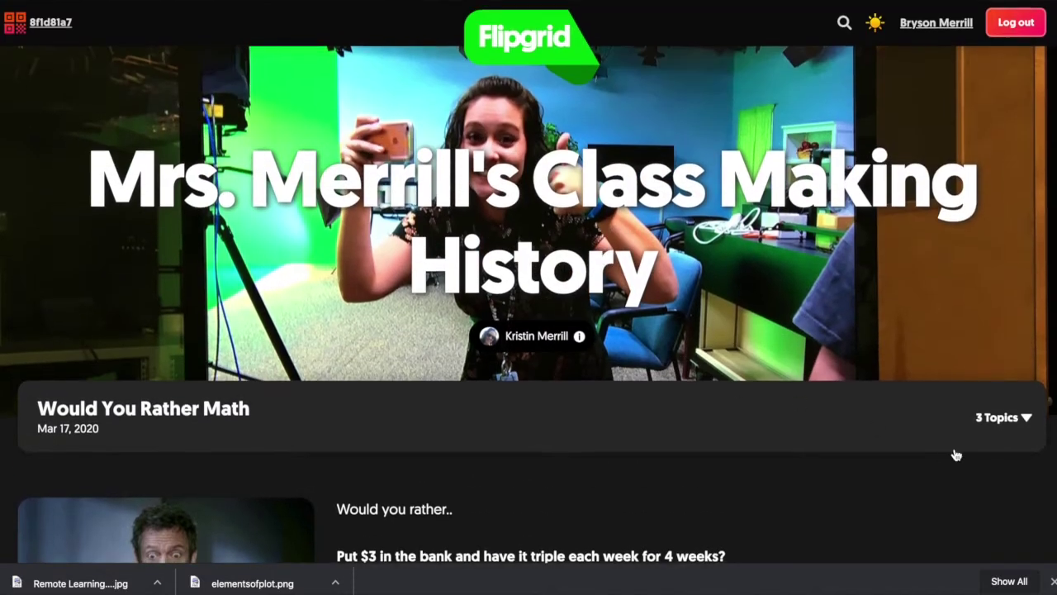
{"action": "left_click", "coordinate": [974, 418]}
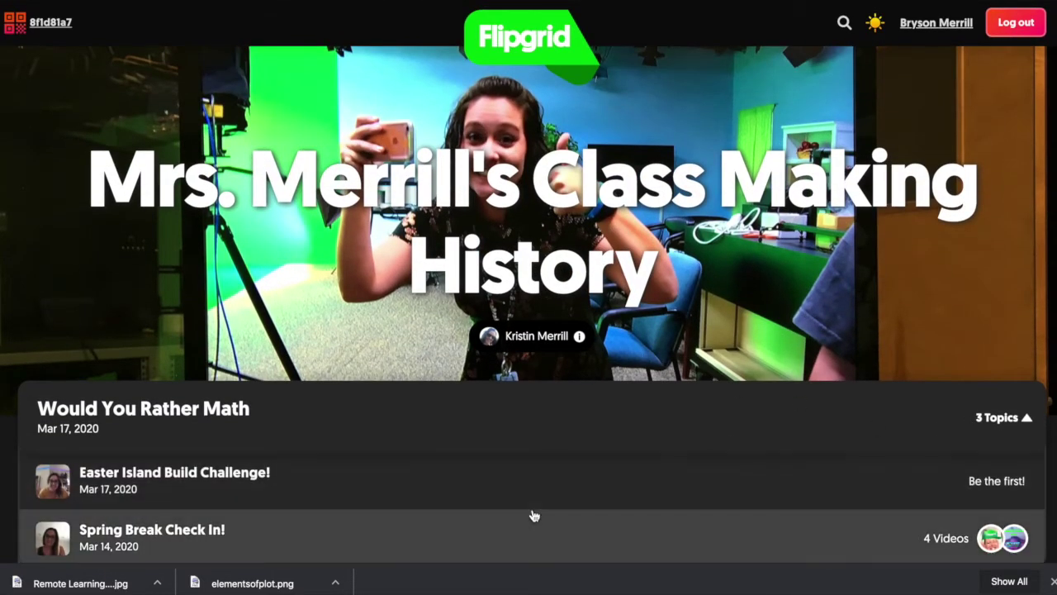
{"action": "scroll", "coordinate": [531, 515], "scroll_direction": "down", "scroll_amount": 1}
{"action": "left_click", "coordinate": [515, 484]}
{"action": "scroll", "coordinate": [518, 489], "scroll_direction": "down", "scroll_amount": 3}
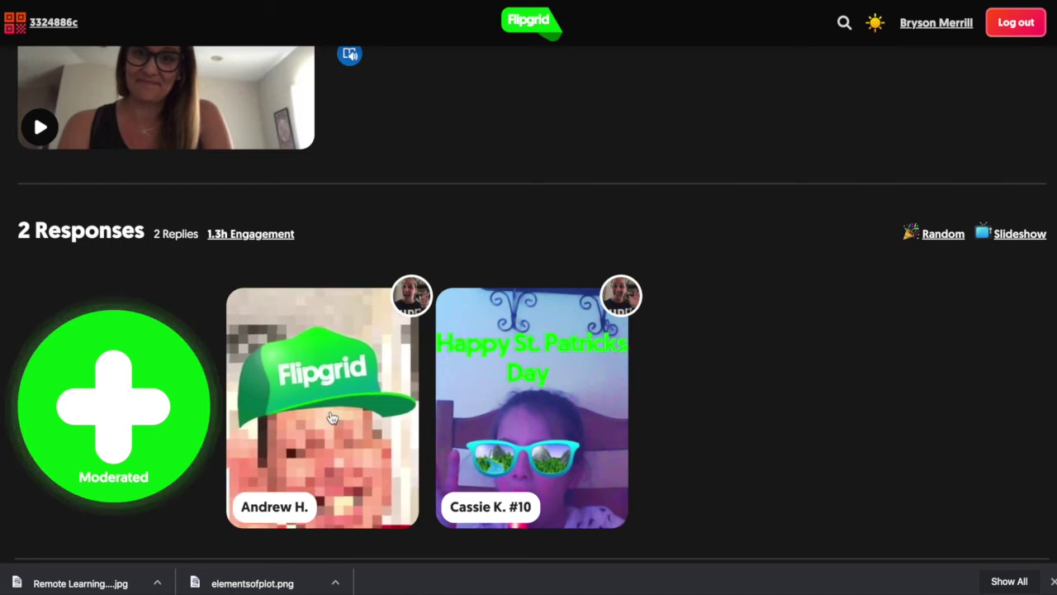
{"action": "scroll", "coordinate": [438, 404], "scroll_direction": "up", "scroll_amount": 1}
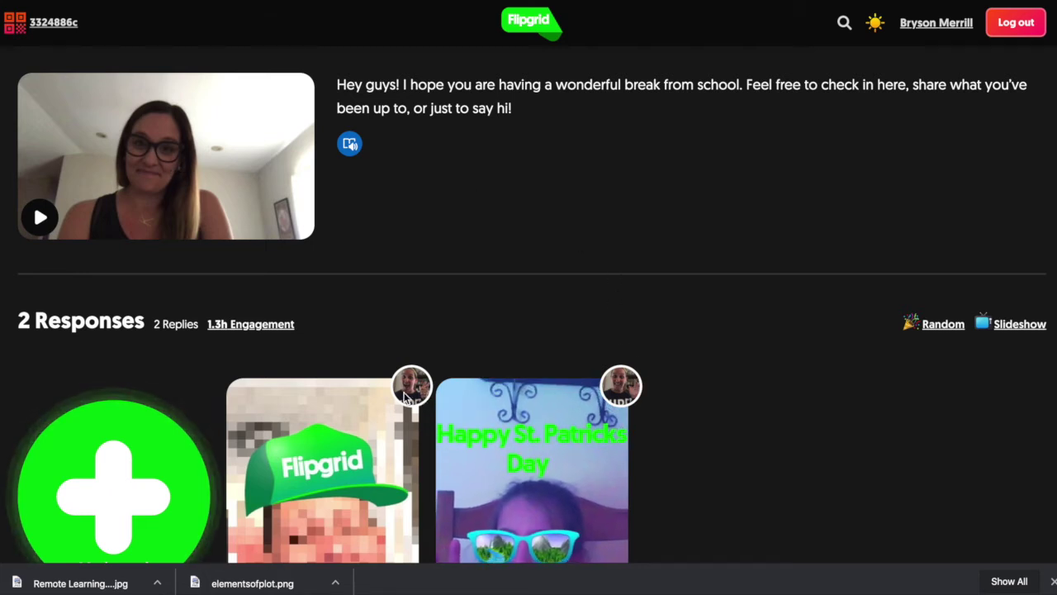
{"action": "scroll", "coordinate": [567, 266], "scroll_direction": "up", "scroll_amount": 2}
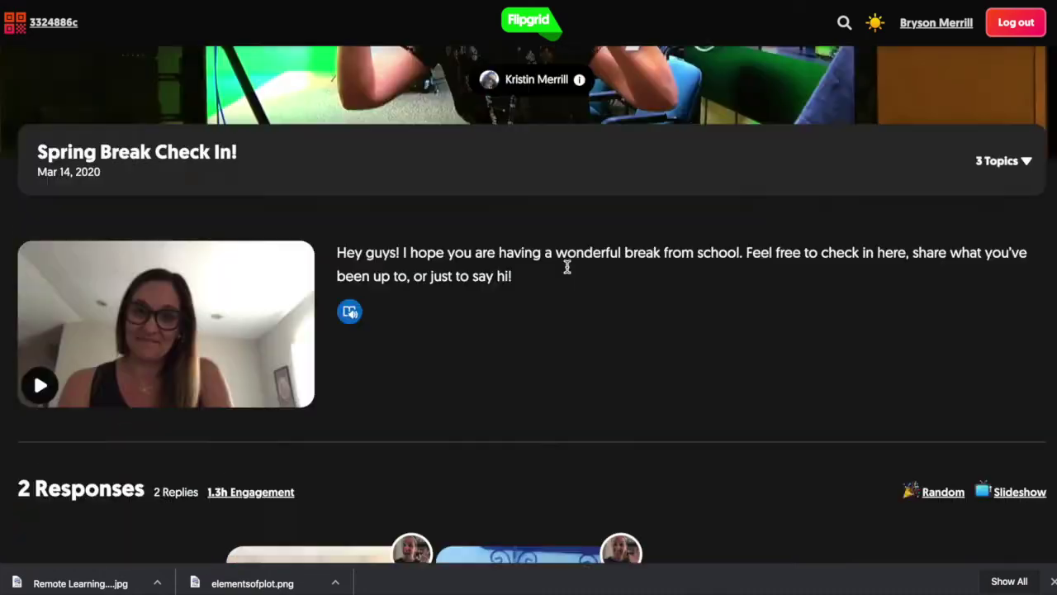
{"action": "scroll", "coordinate": [567, 266], "scroll_direction": "up", "scroll_amount": 3}
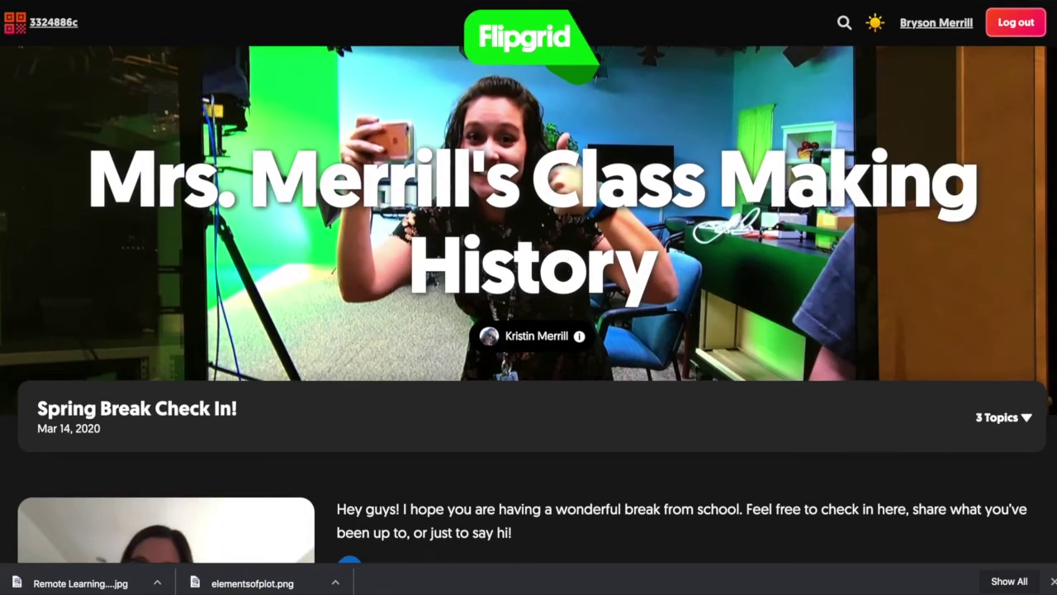
{"action": "key", "text": "ctrl+w"}
{"action": "scroll", "coordinate": [567, 237], "scroll_direction": "up", "scroll_amount": 2}
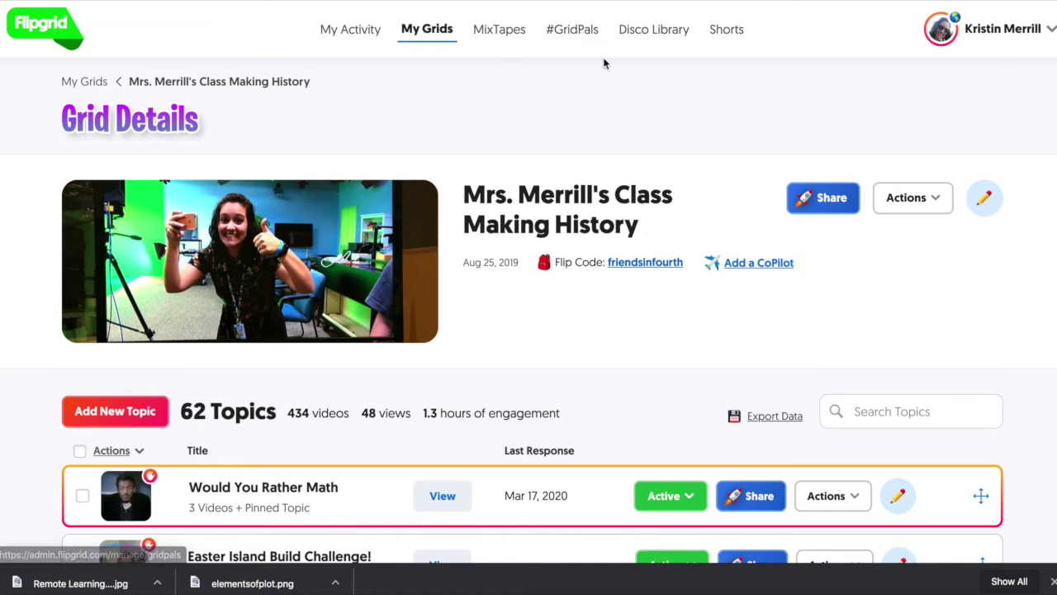
Scroll the Disco Library to #FlipgridWeeklyHits and open the 3 Emojis Booktalk tile
{"action": "left_click", "coordinate": [648, 33]}
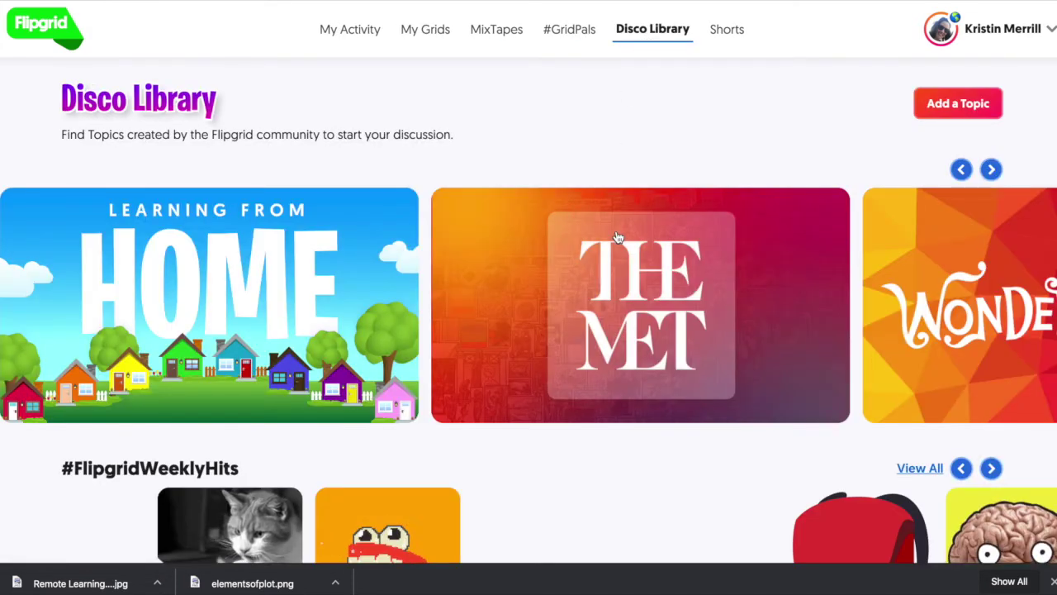
{"action": "scroll", "coordinate": [617, 238], "scroll_direction": "down", "scroll_amount": 2}
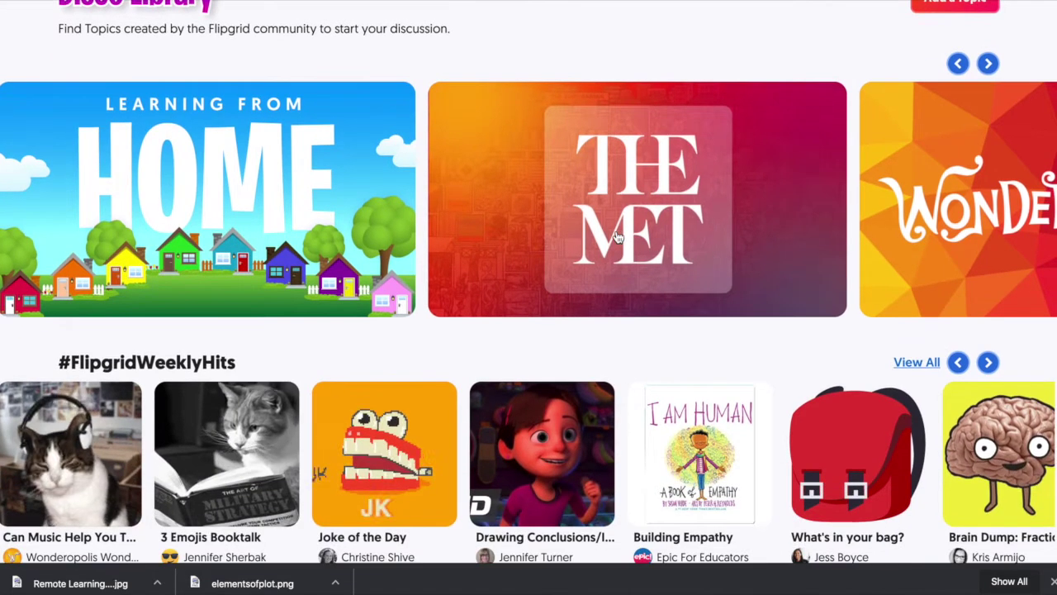
{"action": "scroll", "coordinate": [617, 238], "scroll_direction": "down", "scroll_amount": 2}
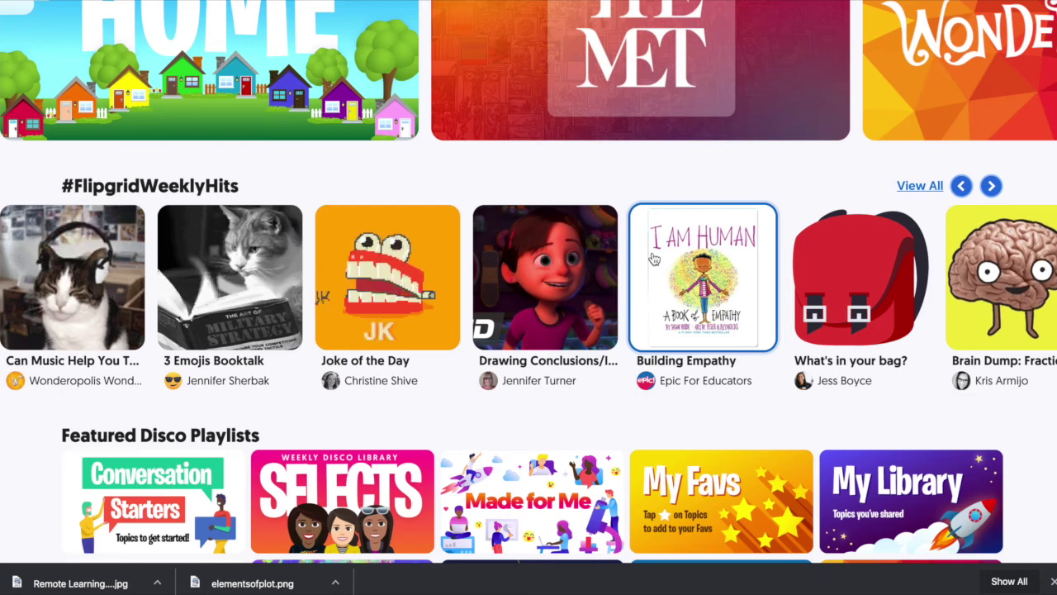
{"action": "scroll", "coordinate": [652, 259], "scroll_direction": "down", "scroll_amount": 2}
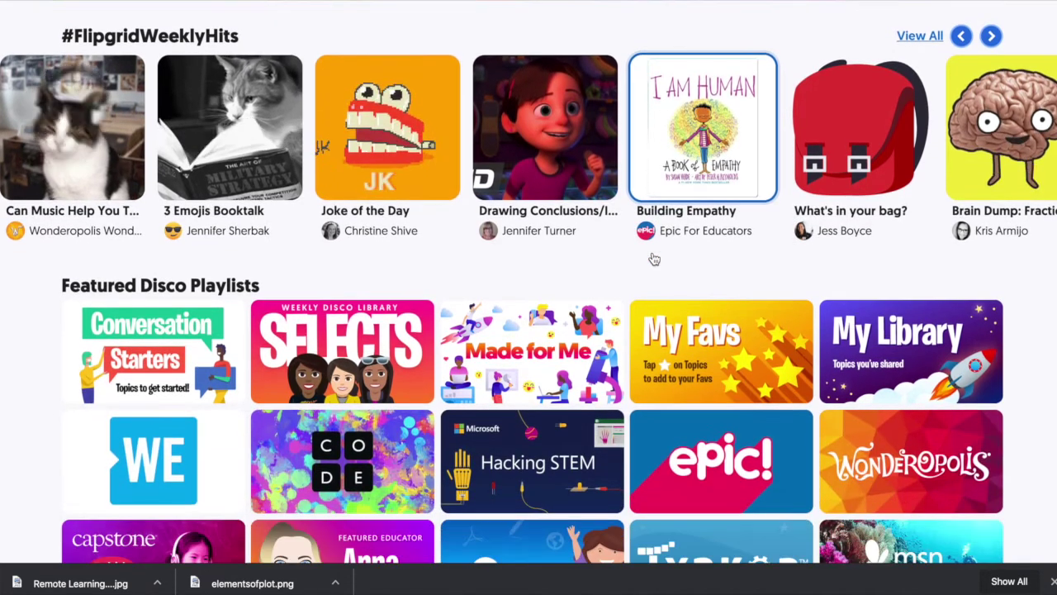
{"action": "scroll", "coordinate": [654, 259], "scroll_direction": "up", "scroll_amount": 1}
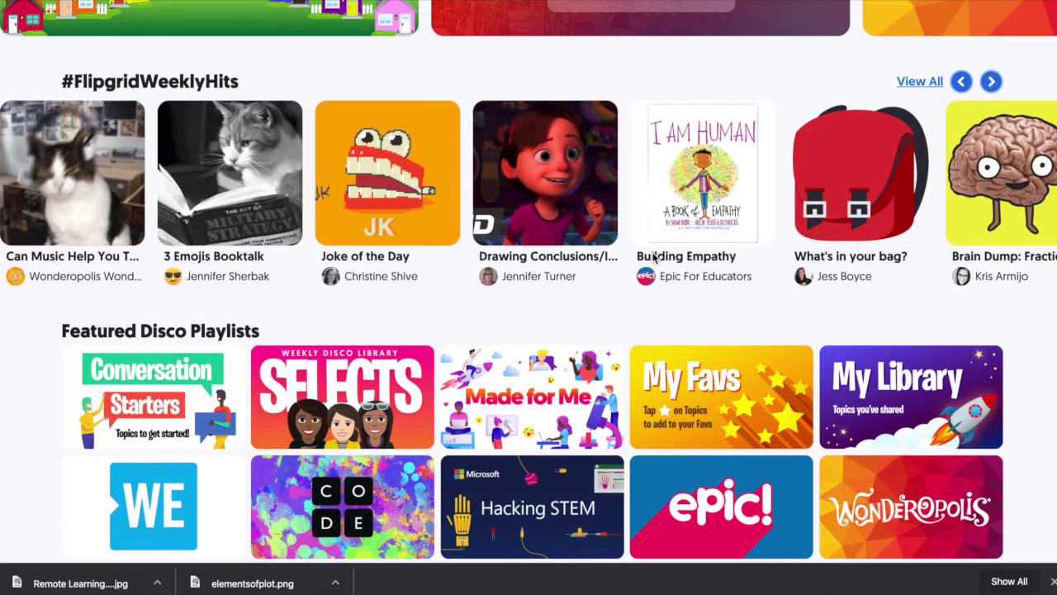
{"action": "left_click", "coordinate": [246, 196]}
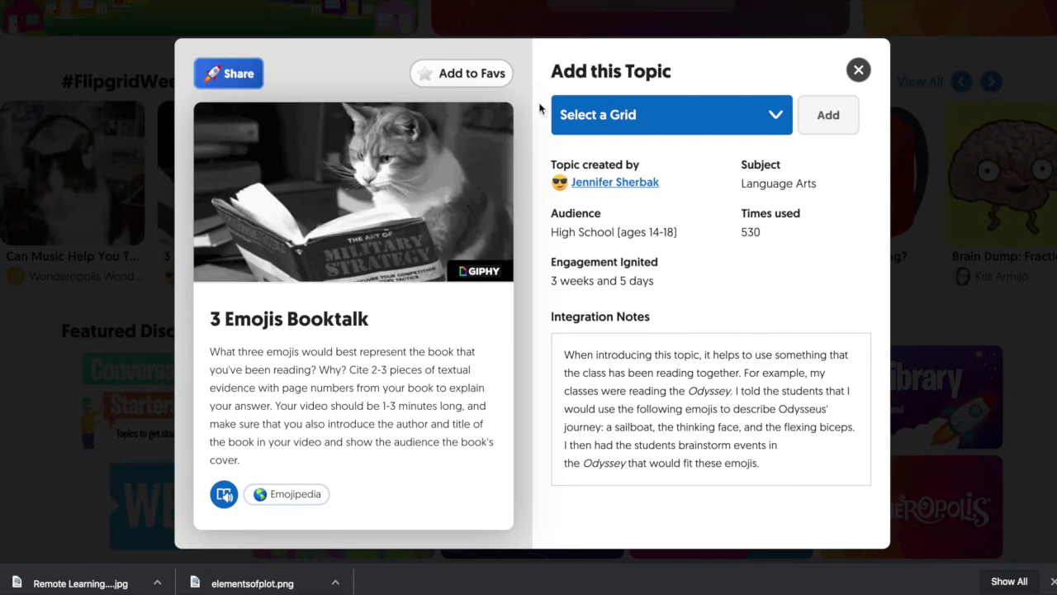
Select the Making History class grid for 3 Emojis Booktalk, close the details, and go to My Grids
{"action": "left_click", "coordinate": [734, 111]}
{"action": "left_click", "coordinate": [732, 134]}
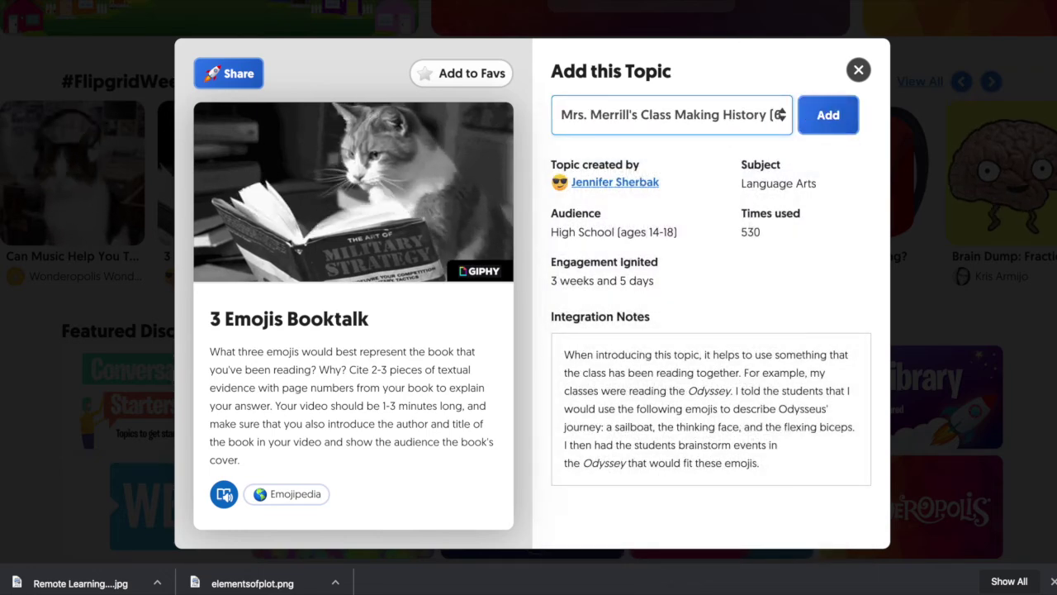
{"action": "left_click", "coordinate": [858, 69]}
{"action": "scroll", "coordinate": [584, 45], "scroll_direction": "up", "scroll_amount": 5}
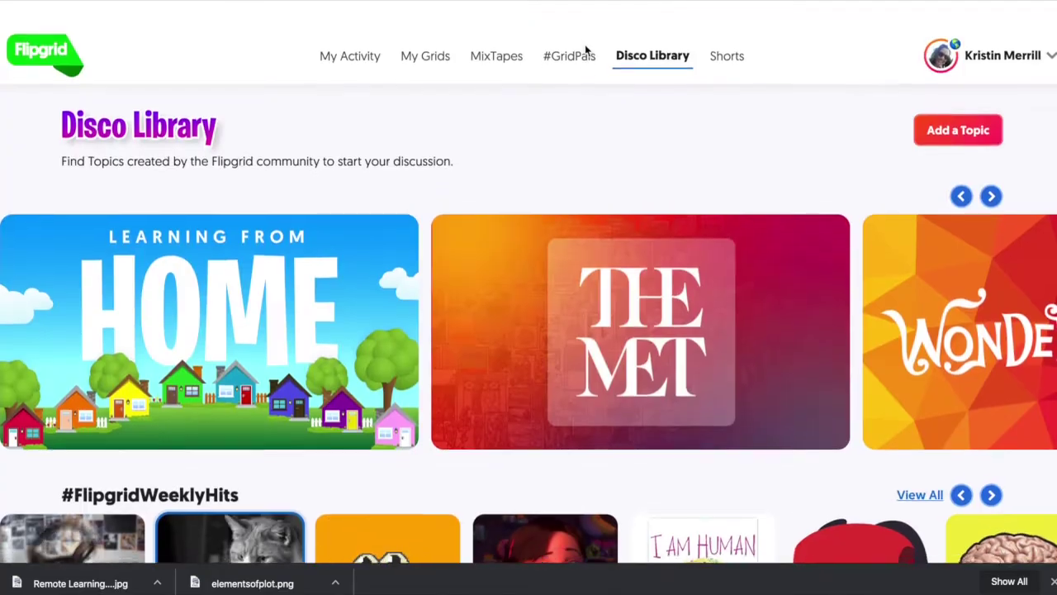
{"action": "left_click", "coordinate": [426, 29]}
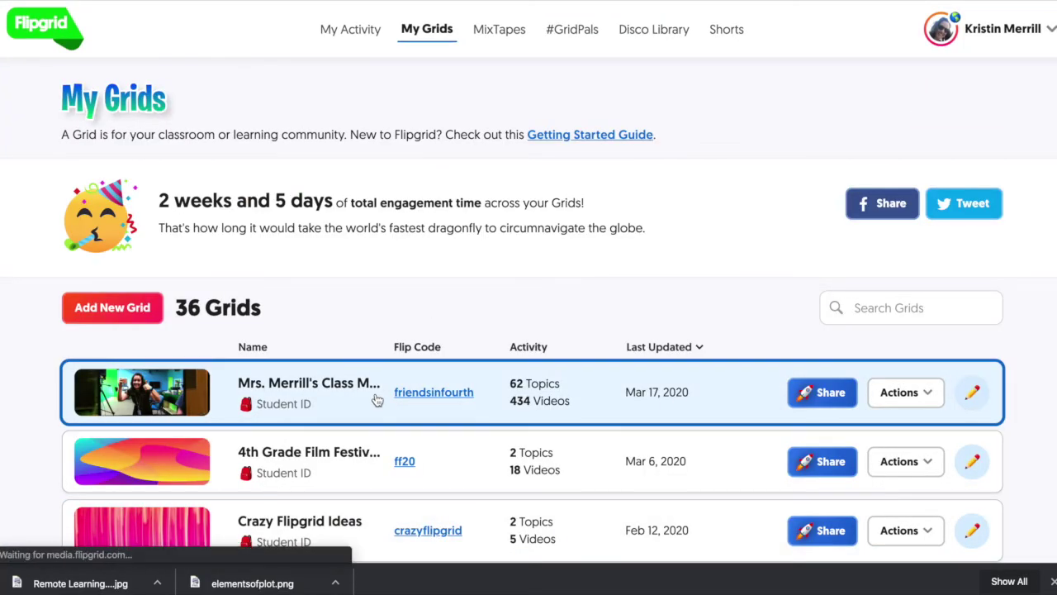
Open the Making History class grid and show the share link for Would You Rather Math
{"action": "left_click", "coordinate": [376, 400]}
{"action": "scroll", "coordinate": [456, 496], "scroll_direction": "down", "scroll_amount": 3}
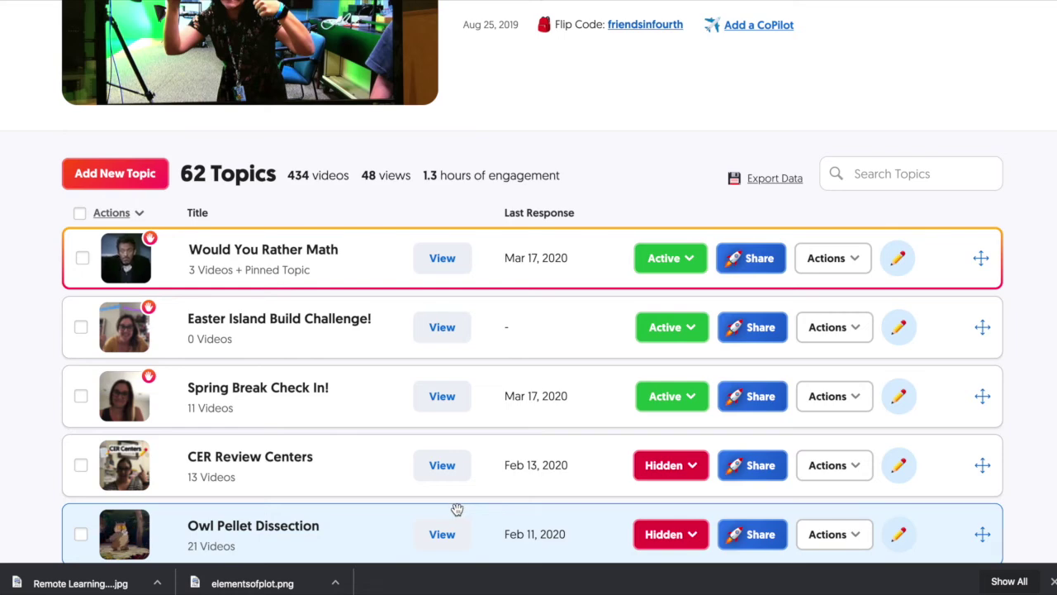
{"action": "scroll", "coordinate": [456, 509], "scroll_direction": "up", "scroll_amount": 4}
{"action": "scroll", "coordinate": [456, 509], "scroll_direction": "down", "scroll_amount": 1}
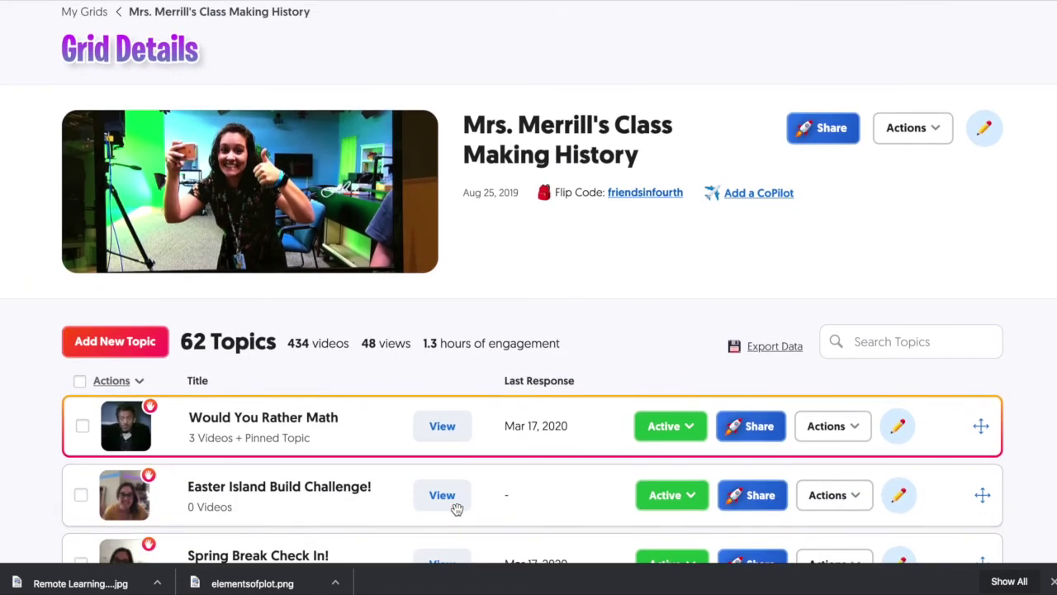
{"action": "scroll", "coordinate": [456, 510], "scroll_direction": "down", "scroll_amount": 1}
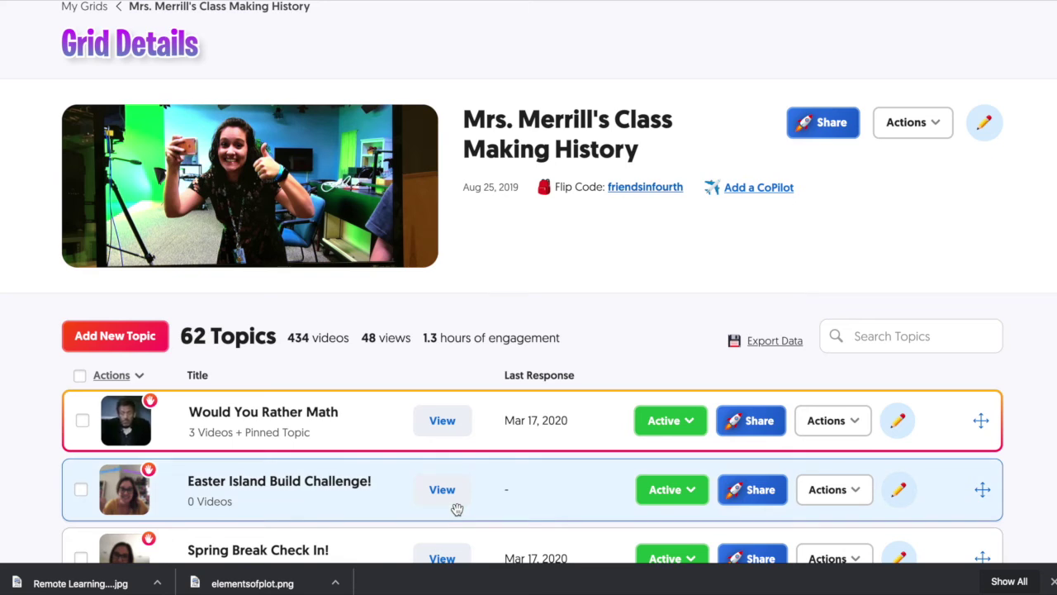
{"action": "scroll", "coordinate": [677, 465], "scroll_direction": "down", "scroll_amount": 3}
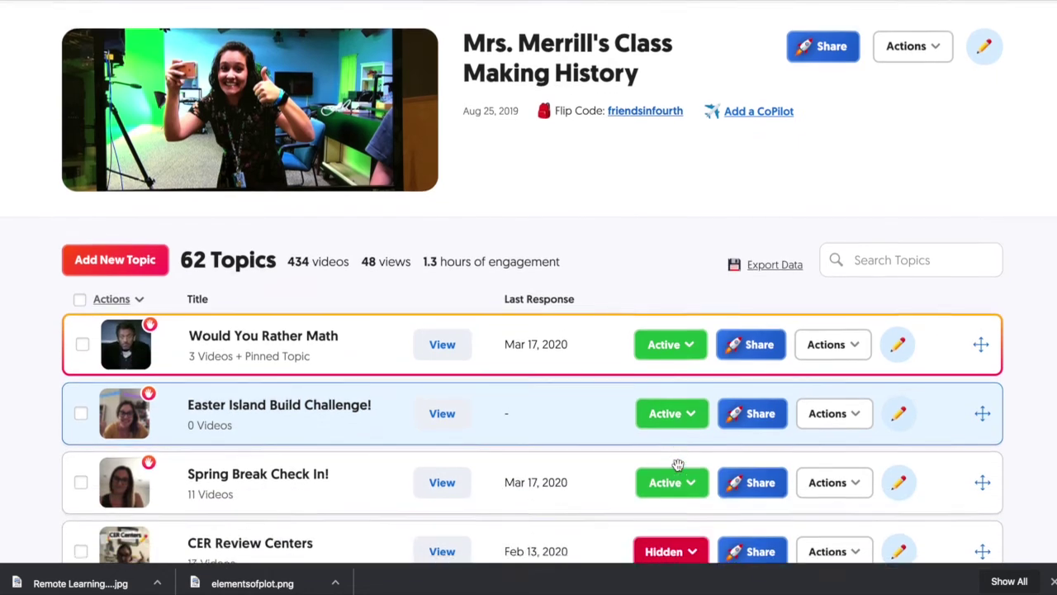
{"action": "left_click", "coordinate": [750, 337]}
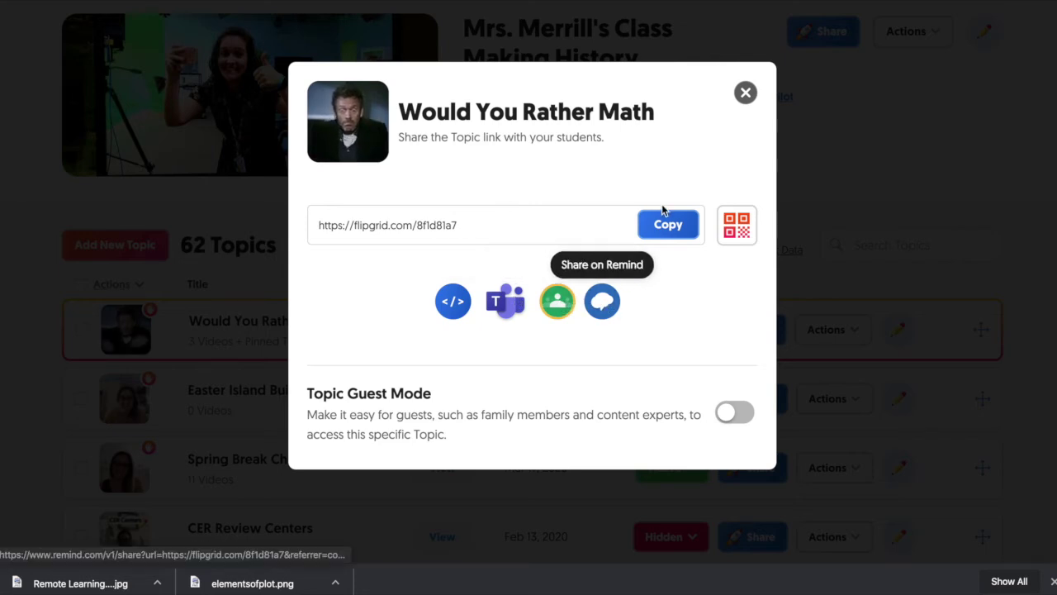
Close the share window and open the Actions menu for Would You Rather Math
{"action": "left_click", "coordinate": [746, 94]}
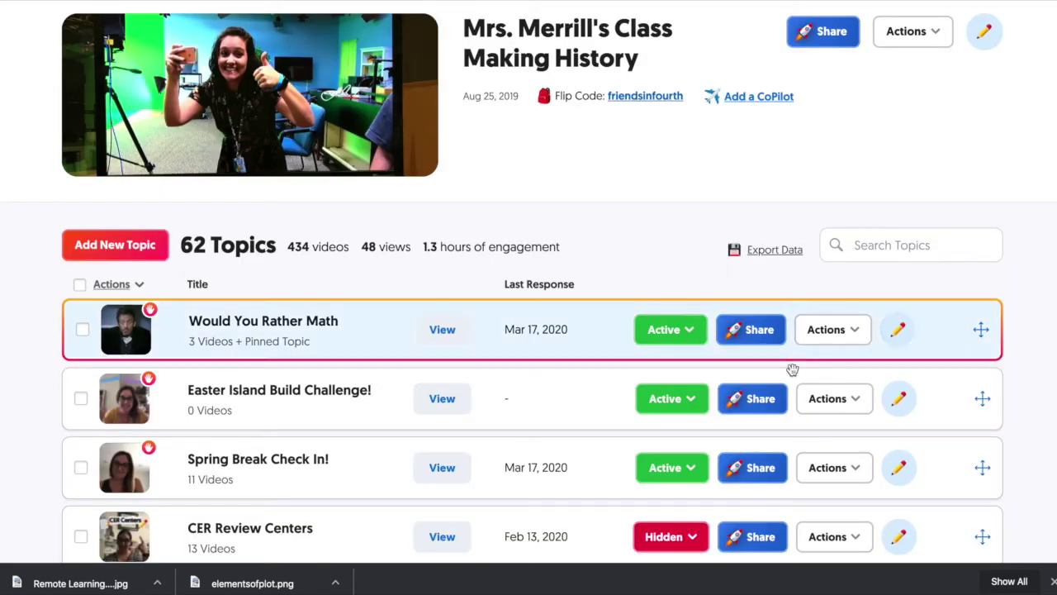
{"action": "left_click", "coordinate": [850, 338]}
{"action": "scroll", "coordinate": [854, 351], "scroll_direction": "down", "scroll_amount": 2}
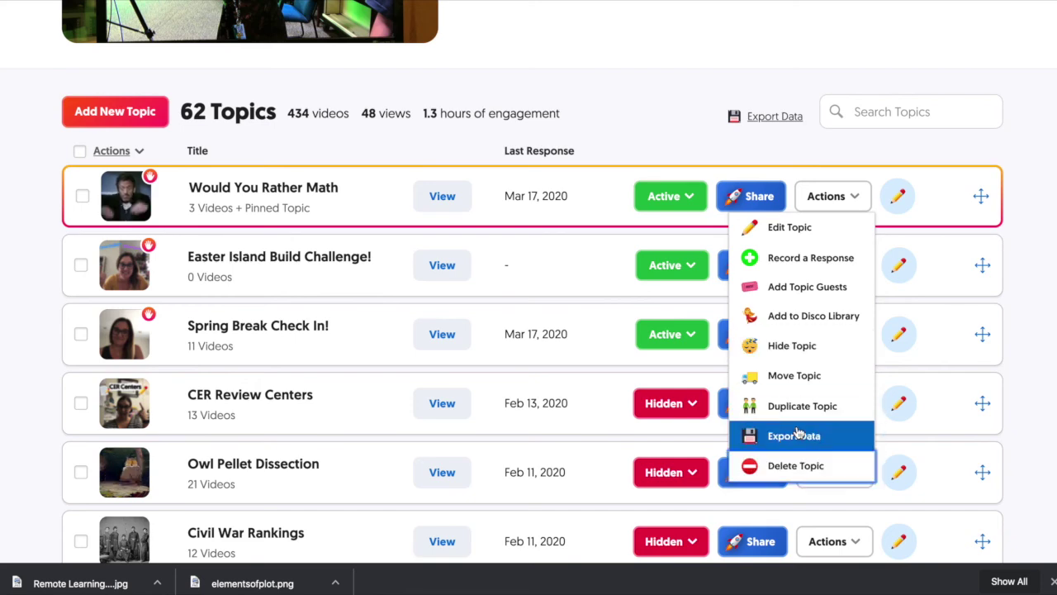
Close the Would You Rather Math actions list unused and return to the top of the Making History grid page
{"action": "left_click", "coordinate": [806, 151]}
{"action": "scroll", "coordinate": [806, 151], "scroll_direction": "up", "scroll_amount": 3}
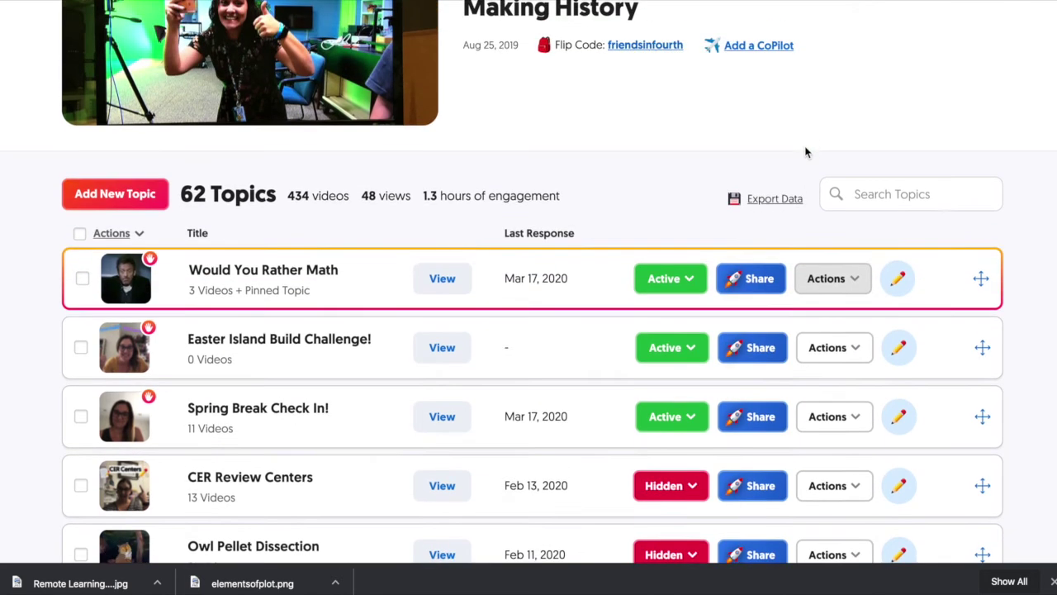
{"action": "scroll", "coordinate": [805, 151], "scroll_direction": "down", "scroll_amount": 2}
{"action": "scroll", "coordinate": [805, 151], "scroll_direction": "down", "scroll_amount": 2}
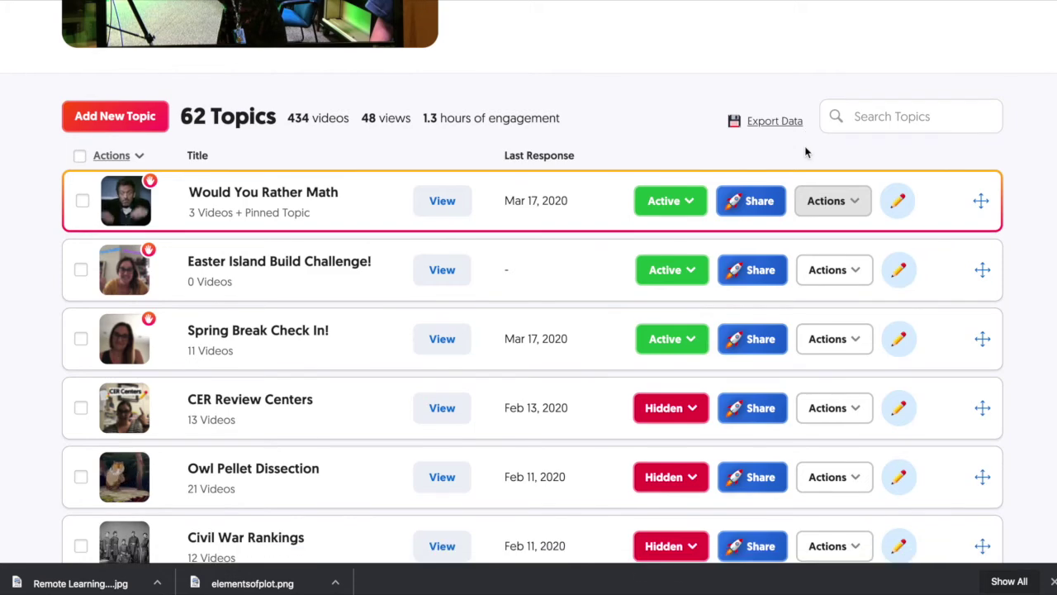
{"action": "scroll", "coordinate": [713, 151], "scroll_direction": "up", "scroll_amount": 4}
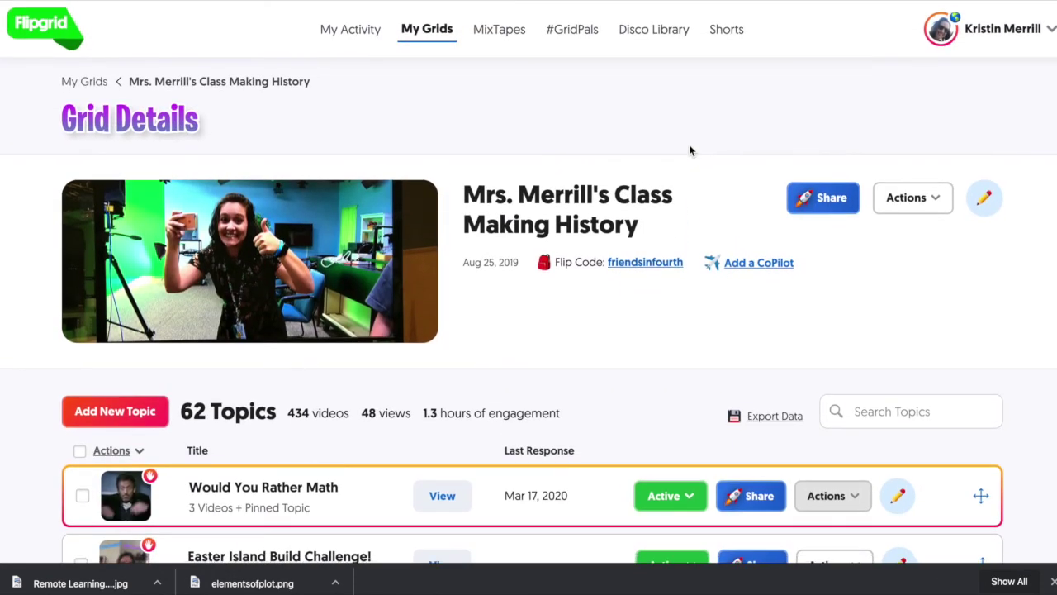
{"action": "scroll", "coordinate": [690, 150], "scroll_direction": "down", "scroll_amount": 1}
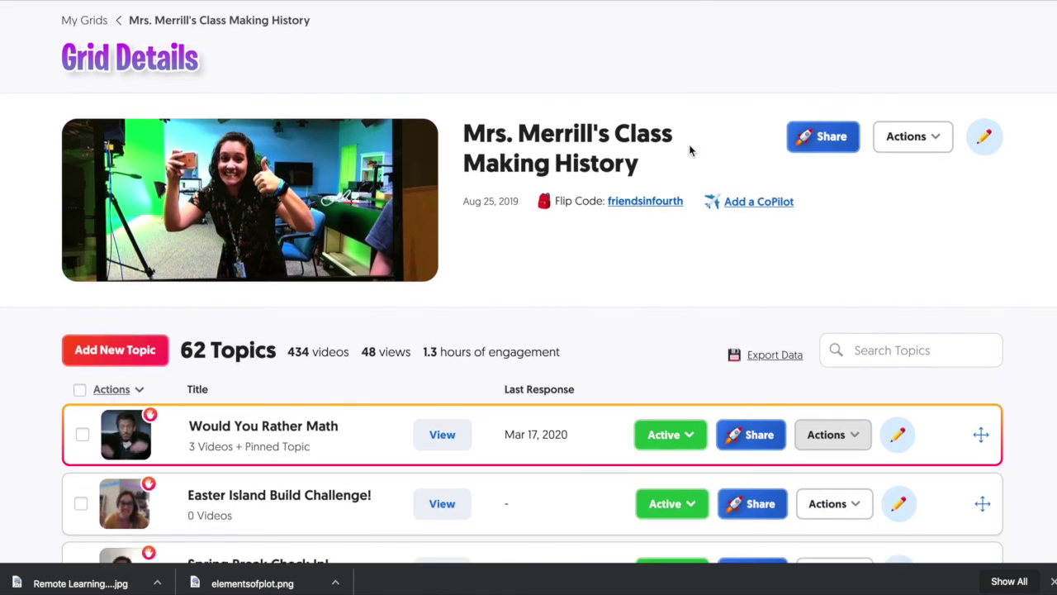
{"action": "scroll", "coordinate": [690, 150], "scroll_direction": "down", "scroll_amount": 1}
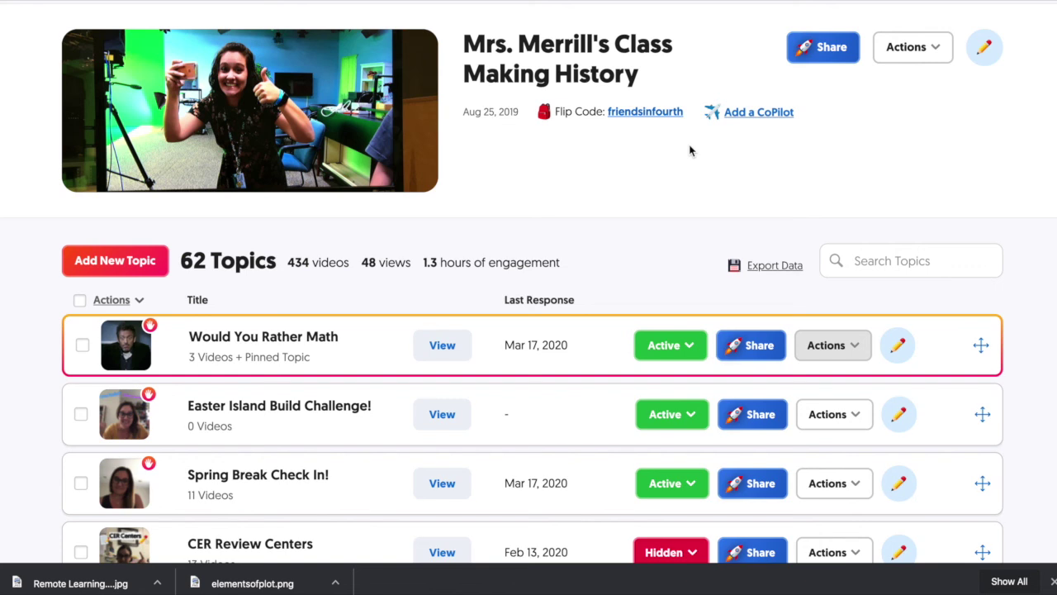
{"action": "scroll", "coordinate": [690, 151], "scroll_direction": "up", "scroll_amount": 1}
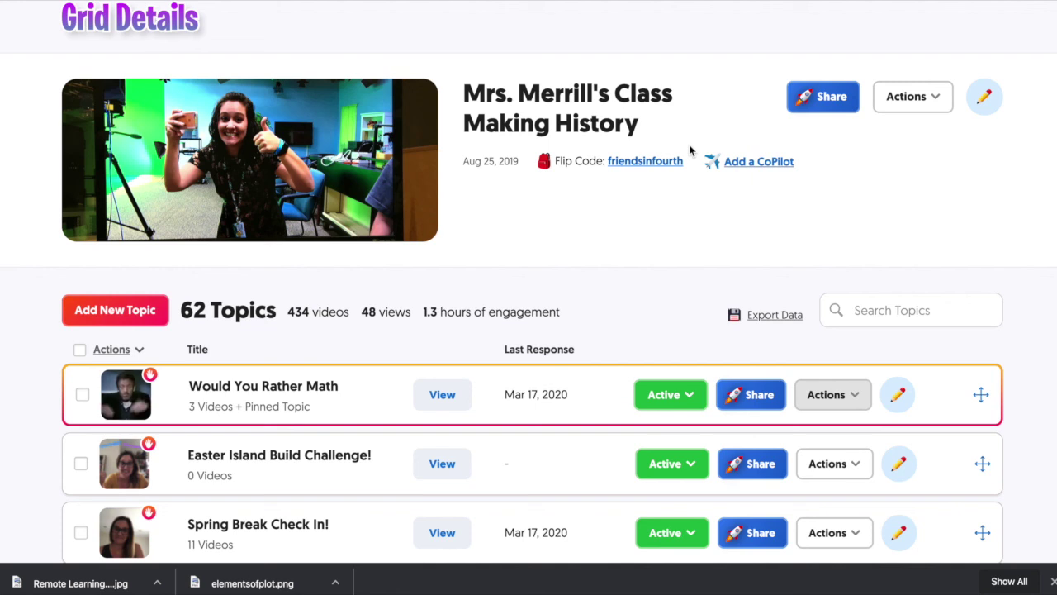
{"action": "scroll", "coordinate": [691, 151], "scroll_direction": "up", "scroll_amount": 1}
{"action": "scroll", "coordinate": [691, 151], "scroll_direction": "up", "scroll_amount": 1}
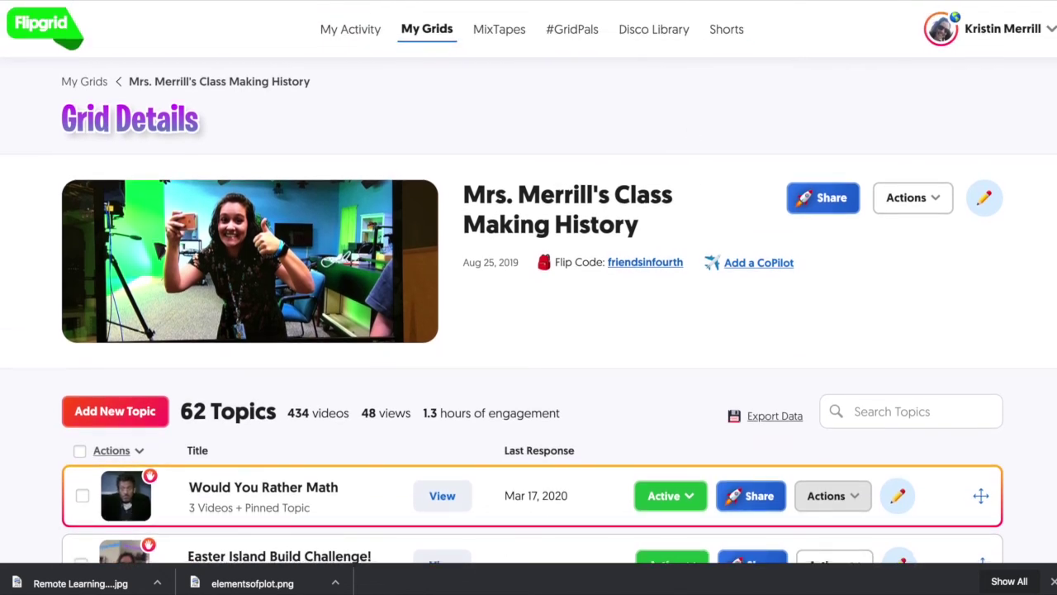